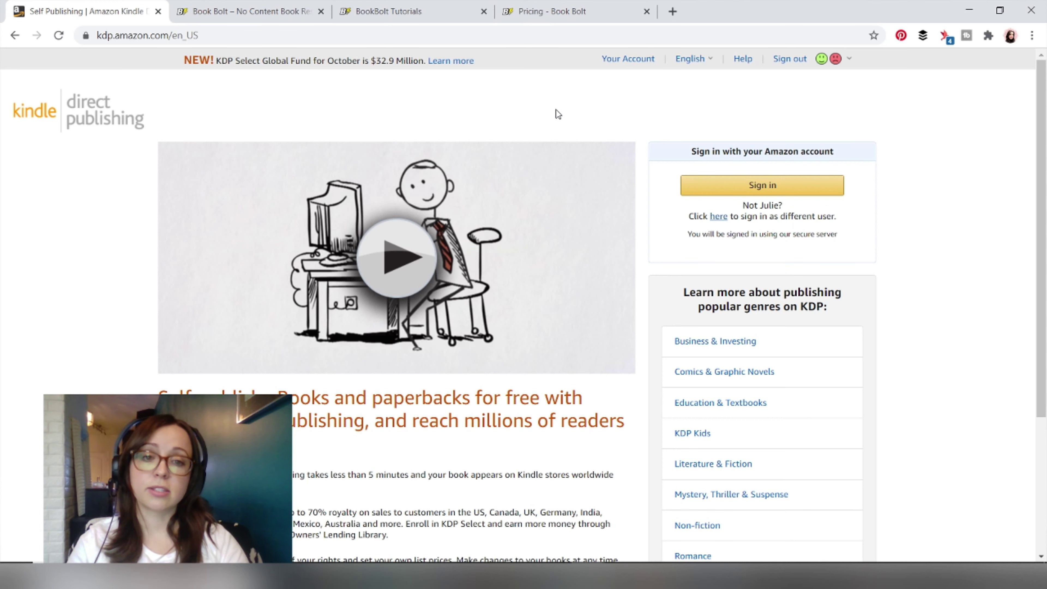
# Open the Interior Wizard from the Book Bolt site's resources and launch its interior generator.
pyautogui.click(244, 9)
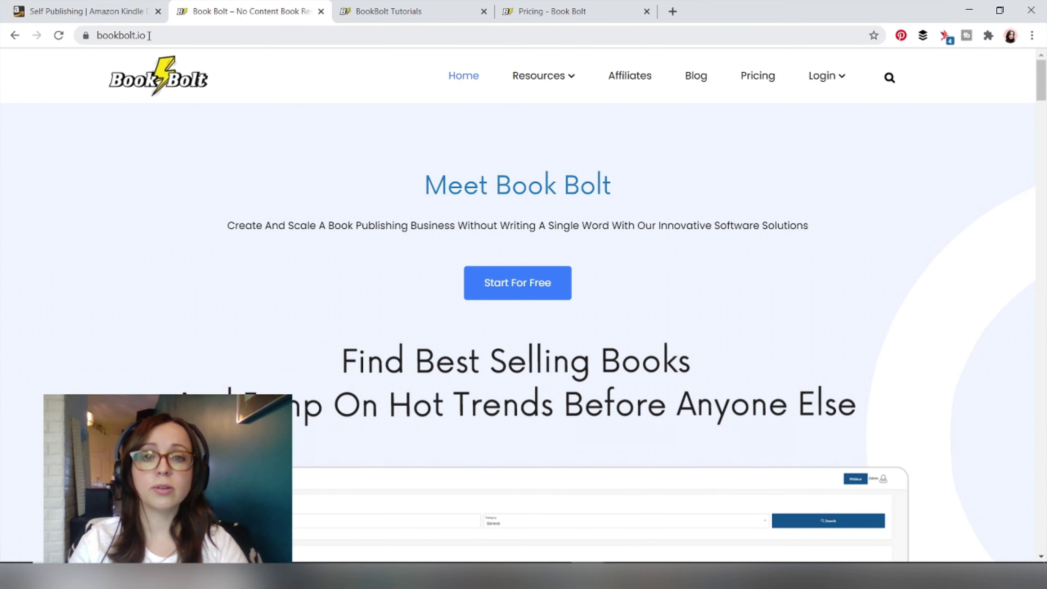
pyautogui.moveTo(541, 80)
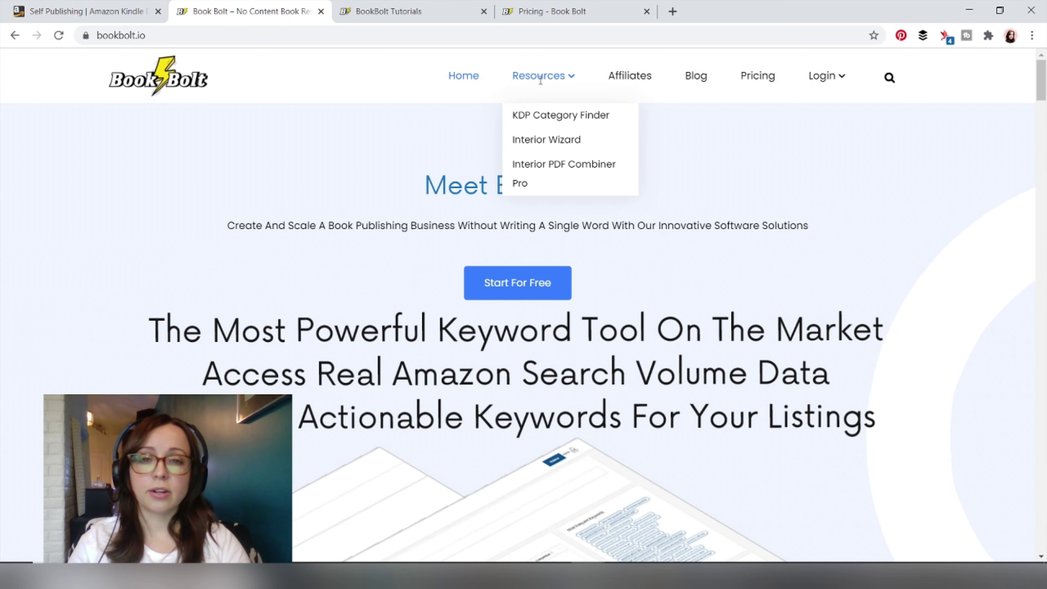
pyautogui.click(547, 142)
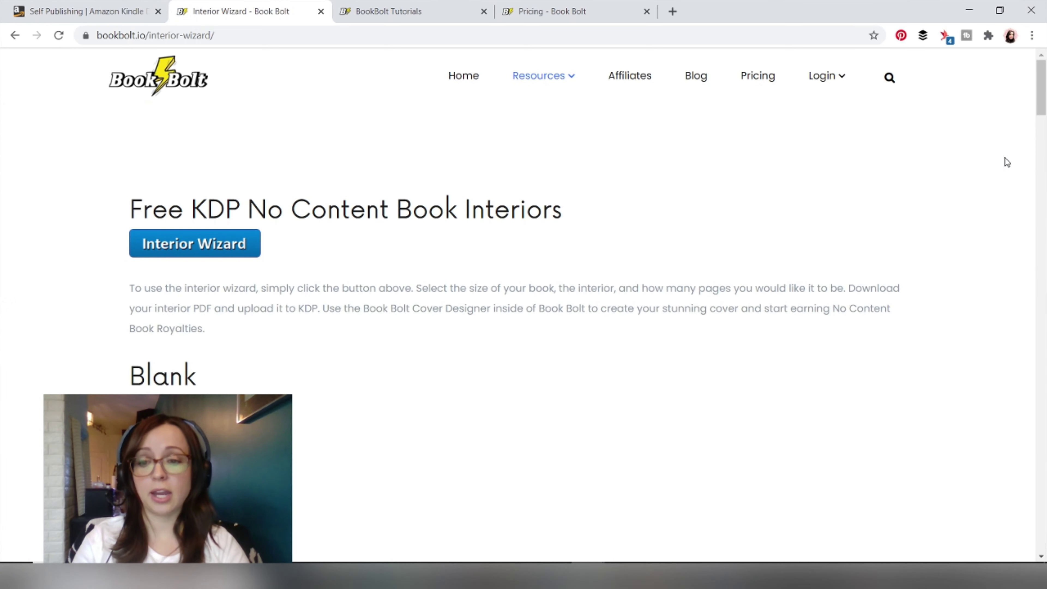
pyautogui.click(167, 256)
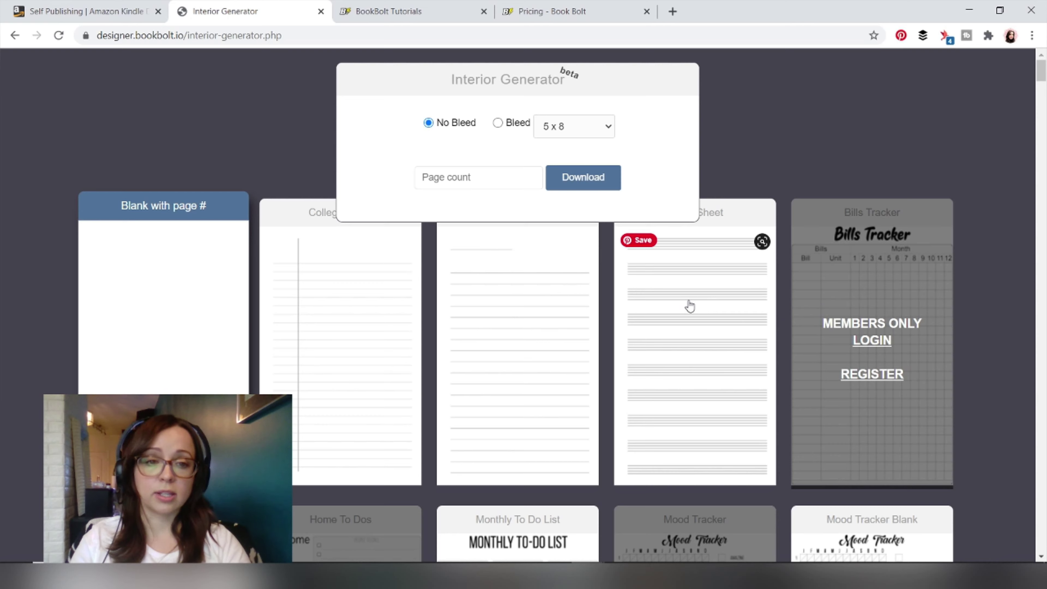
# Look through the free and members-only interior templates and the trim sizes offered by the generator.
pyautogui.scroll(-5, 976, 252)
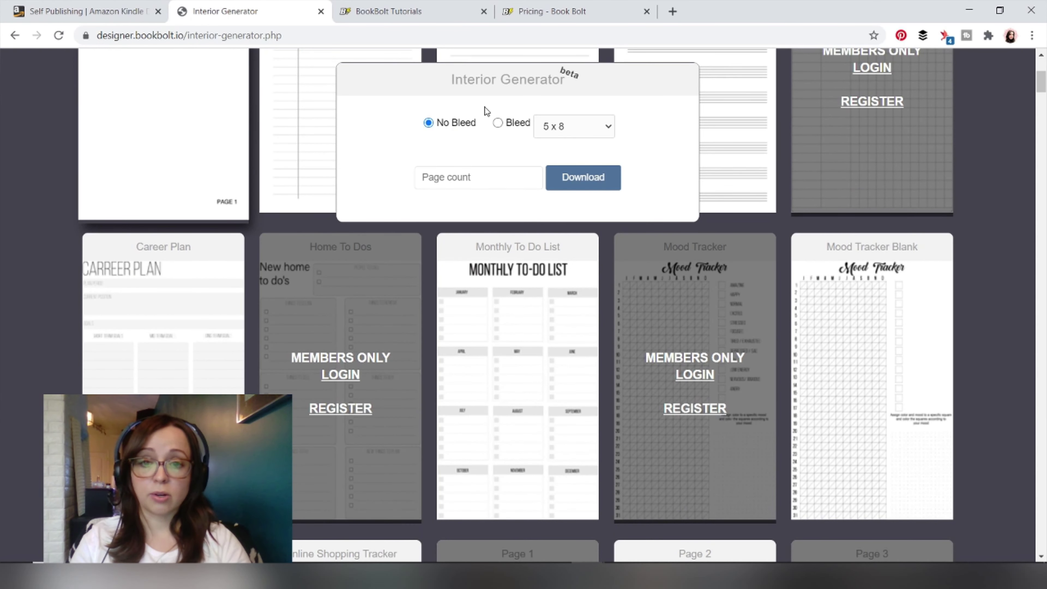
pyautogui.click(574, 126)
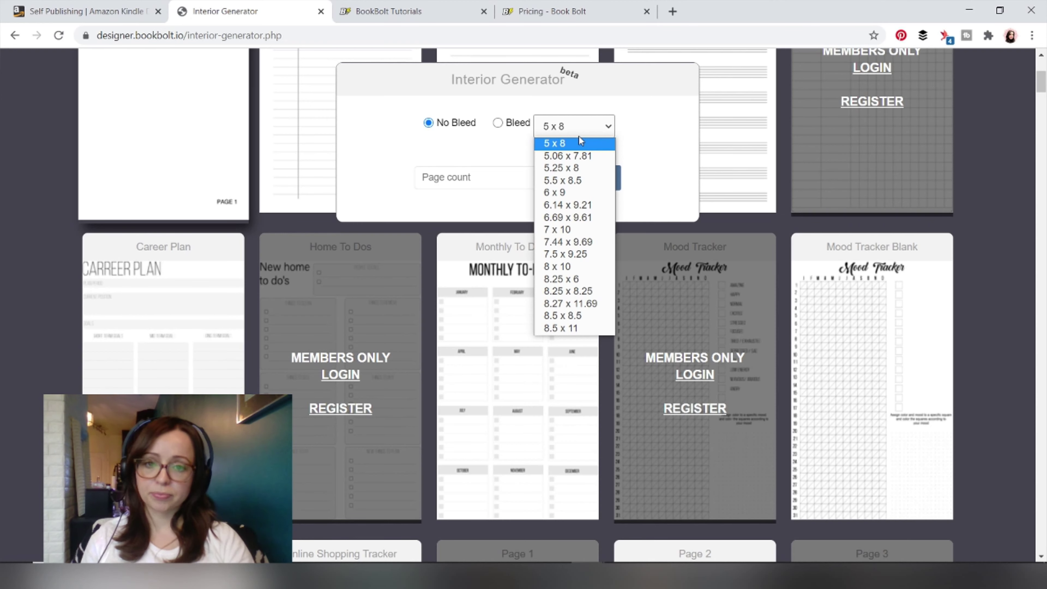
pyautogui.scroll(-5, 994, 225)
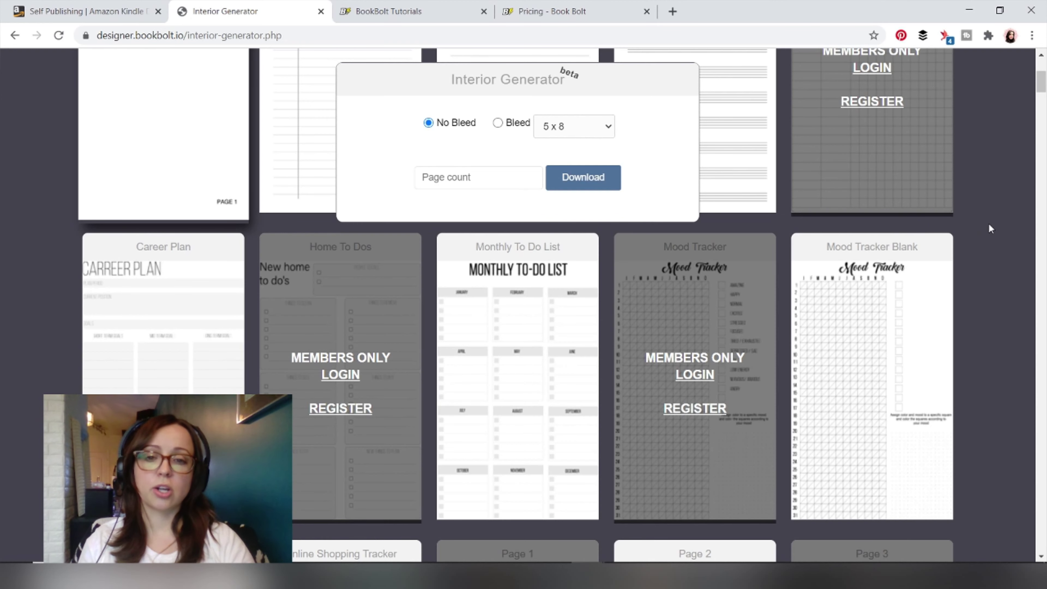
pyautogui.scroll(-5, 994, 224)
pyautogui.scroll(16, 990, 231)
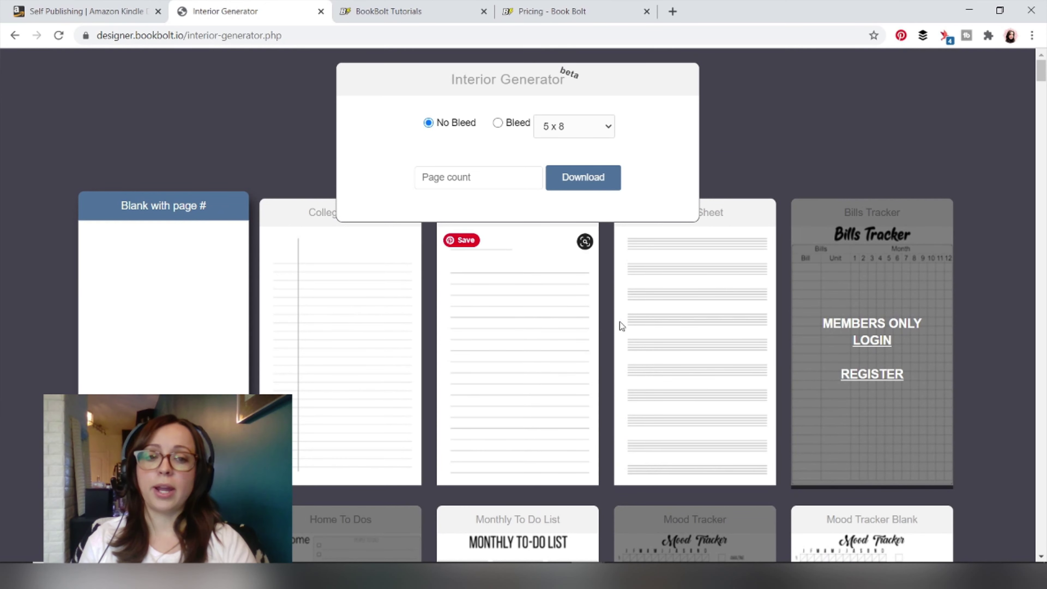
# Check the available sections in the Book Bolt members area and open the Products search under Research.
pyautogui.click(388, 11)
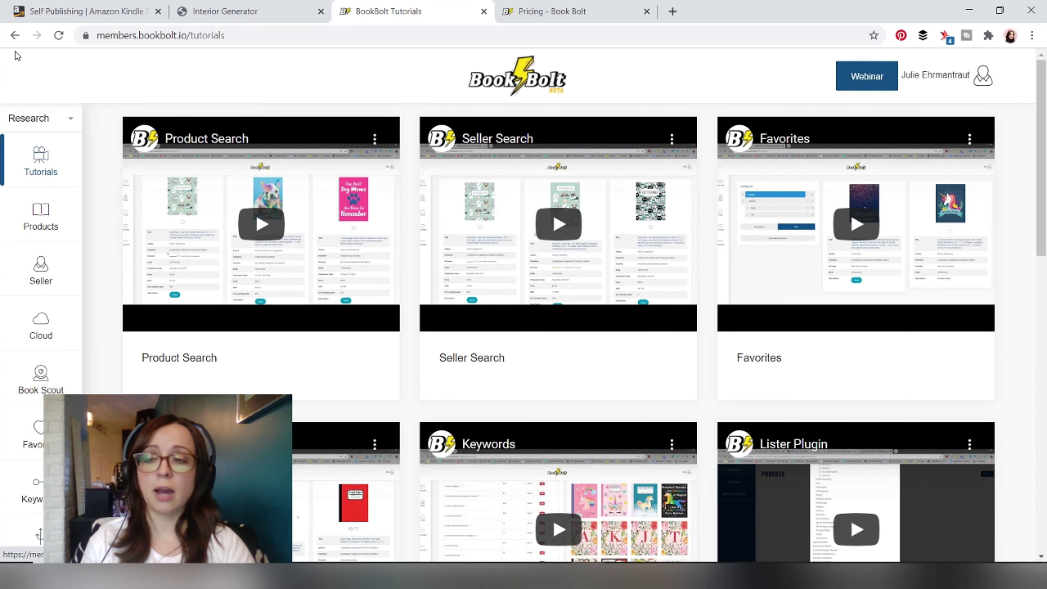
pyautogui.click(46, 120)
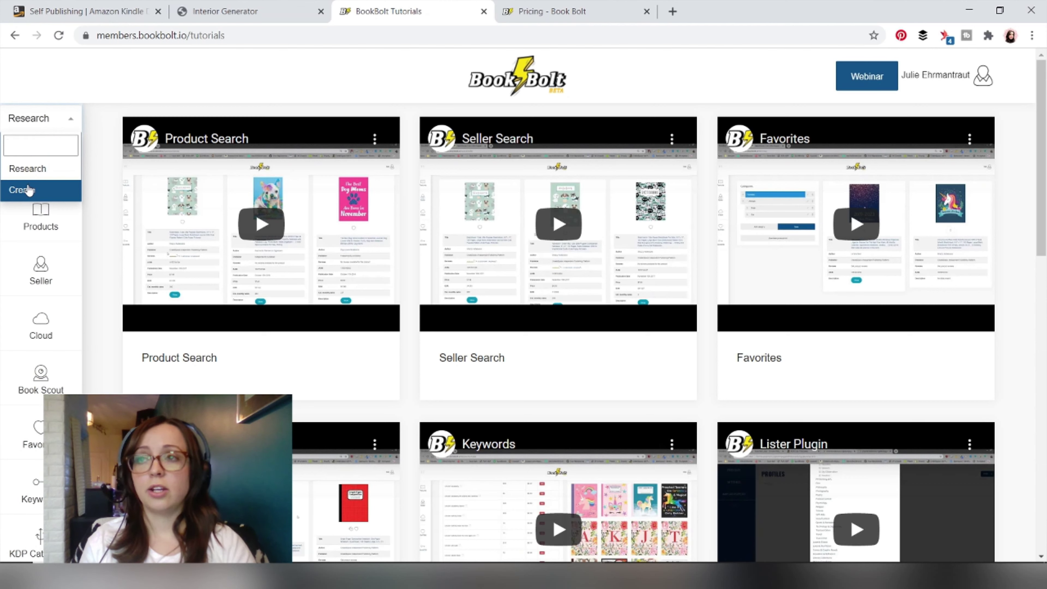
pyautogui.click(50, 74)
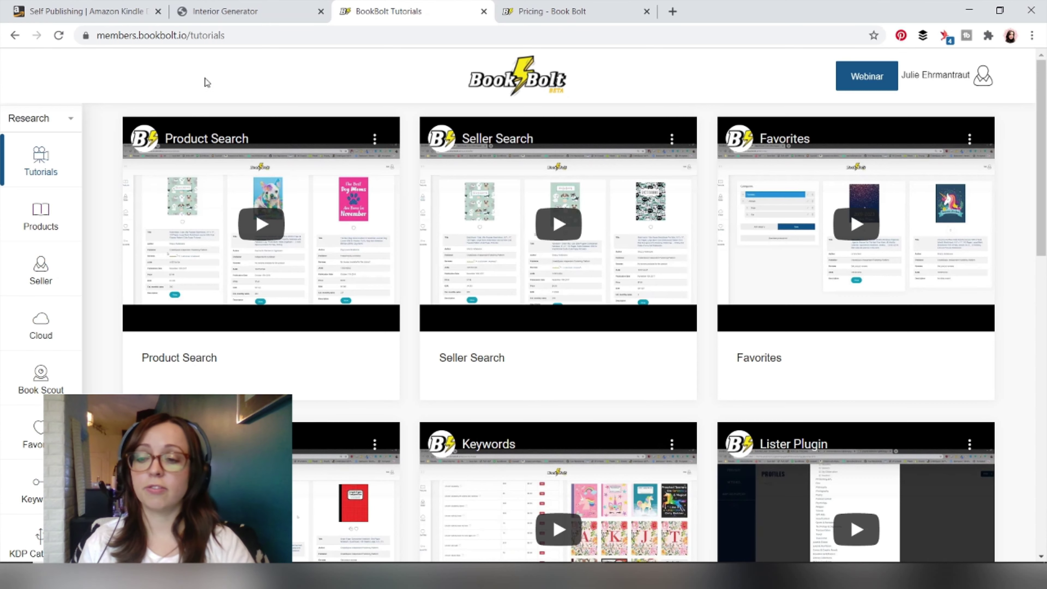
pyautogui.click(41, 217)
# Generate a "Blank with page #" interior PDF in the Interior Generator at 5 x 8 with bleed and 100 pages.
pyautogui.click(225, 11)
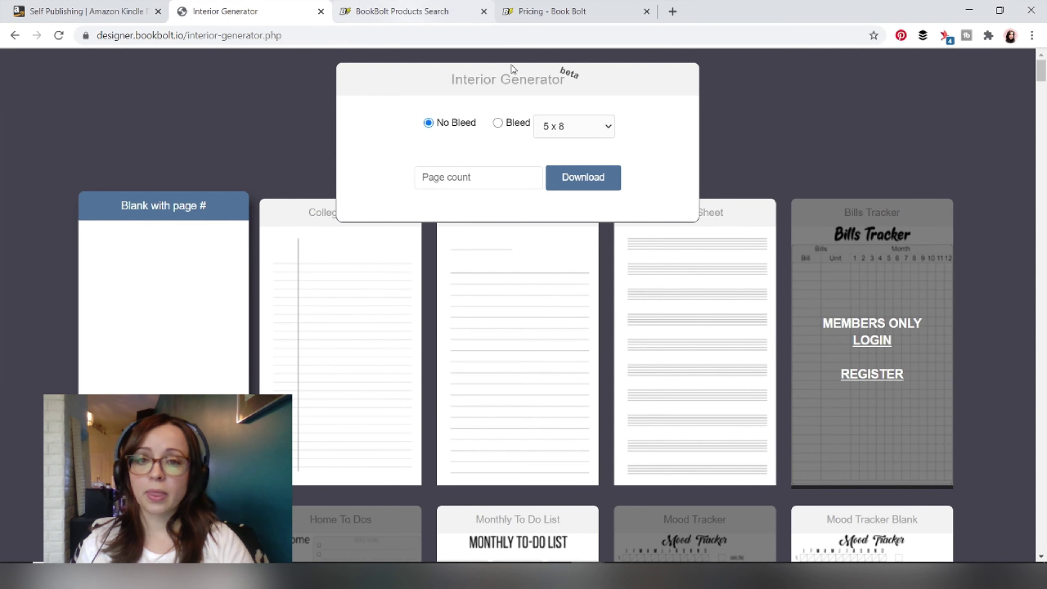
pyautogui.click(561, 126)
pyautogui.click(558, 144)
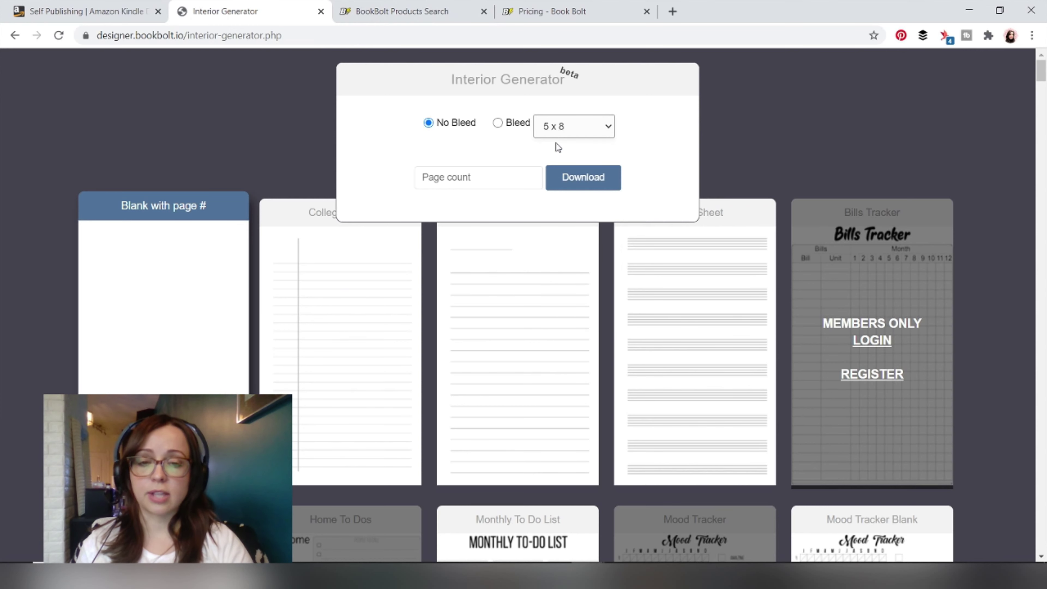
pyautogui.click(498, 122)
pyautogui.click(481, 182)
pyautogui.write('100')
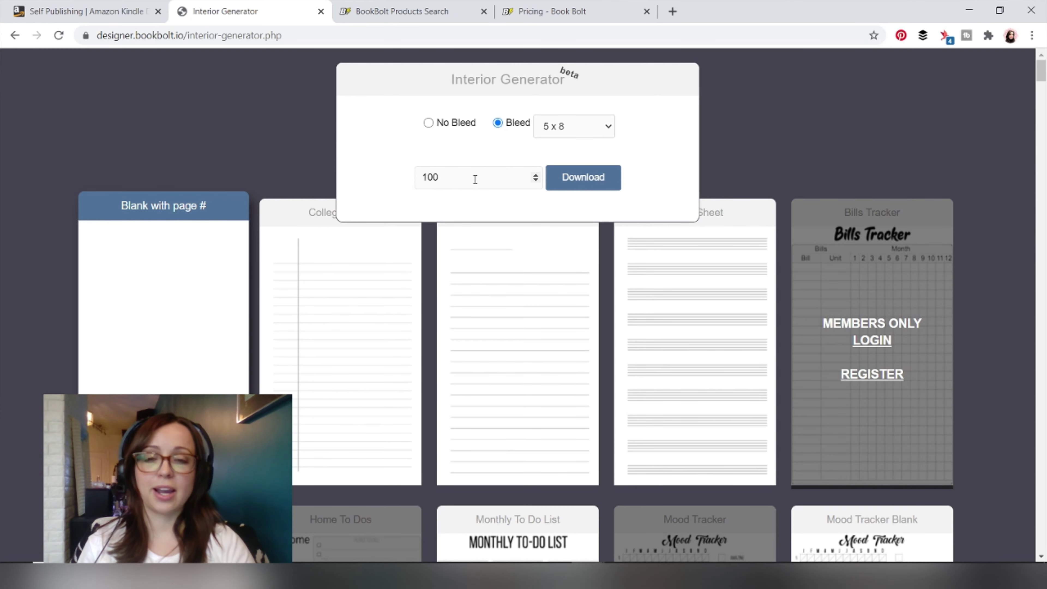
pyautogui.click(588, 183)
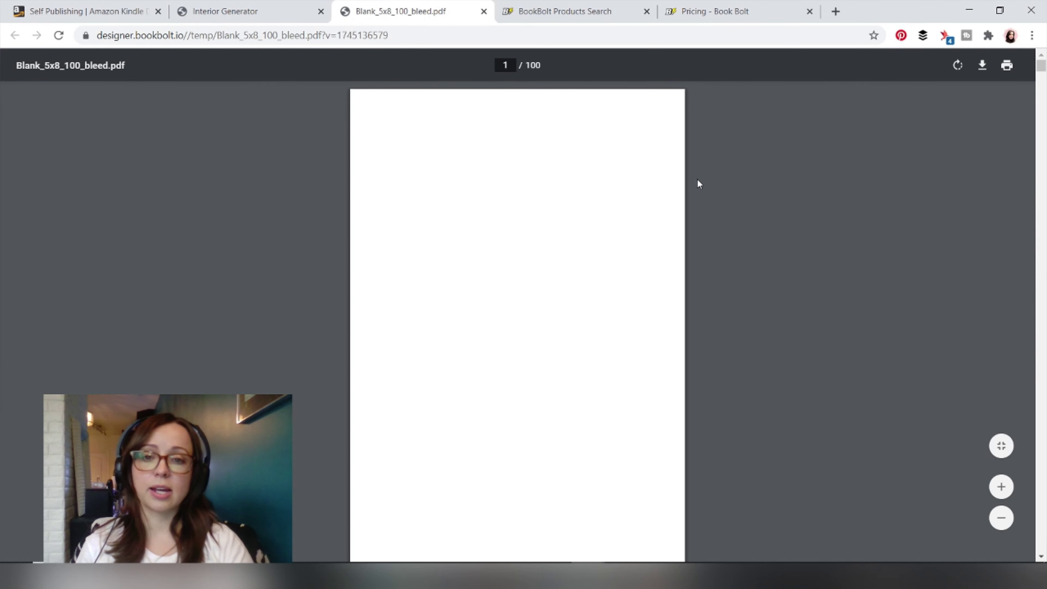
# Review the pages of the generated blank interior PDF and compare it with the generator settings.
pyautogui.scroll(-6, 721, 167)
pyautogui.scroll(6, 744, 170)
pyautogui.scroll(-14, 745, 171)
pyautogui.scroll(-14, 745, 171)
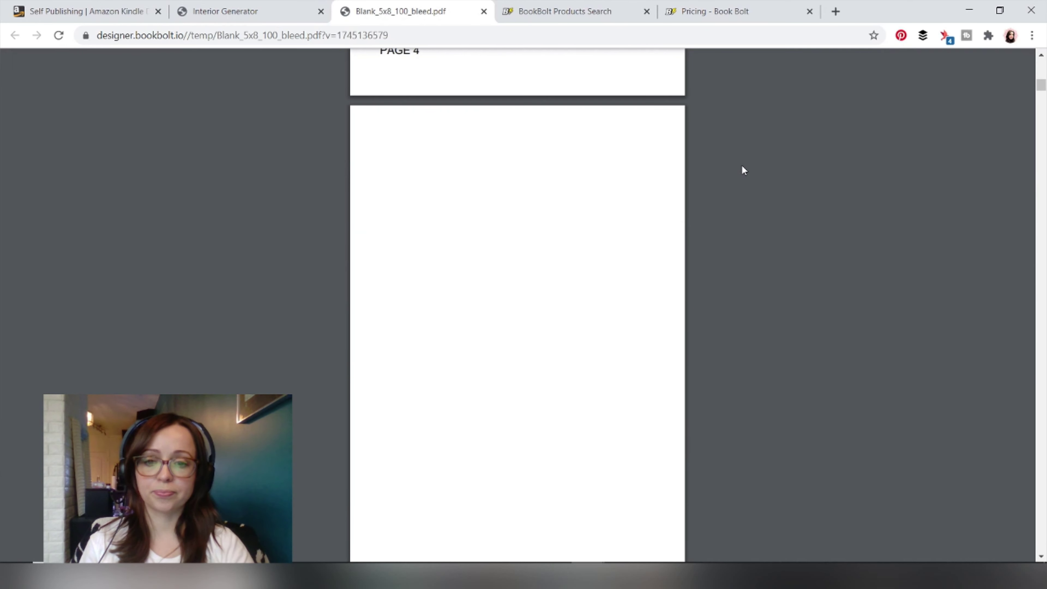
pyautogui.scroll(18, 736, 132)
pyautogui.scroll(10, 738, 132)
pyautogui.click(303, 11)
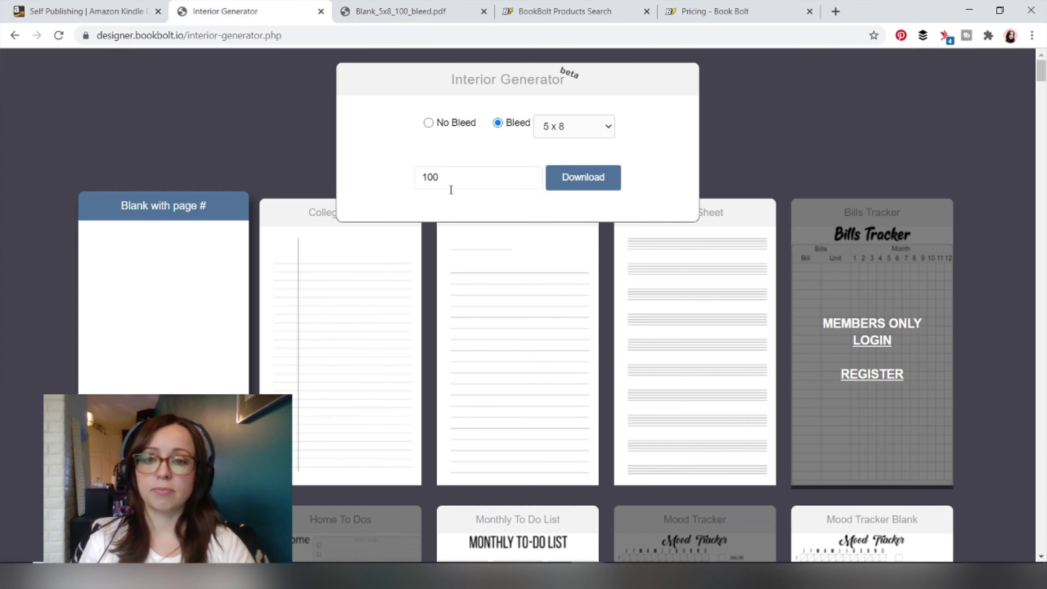
pyautogui.click(407, 8)
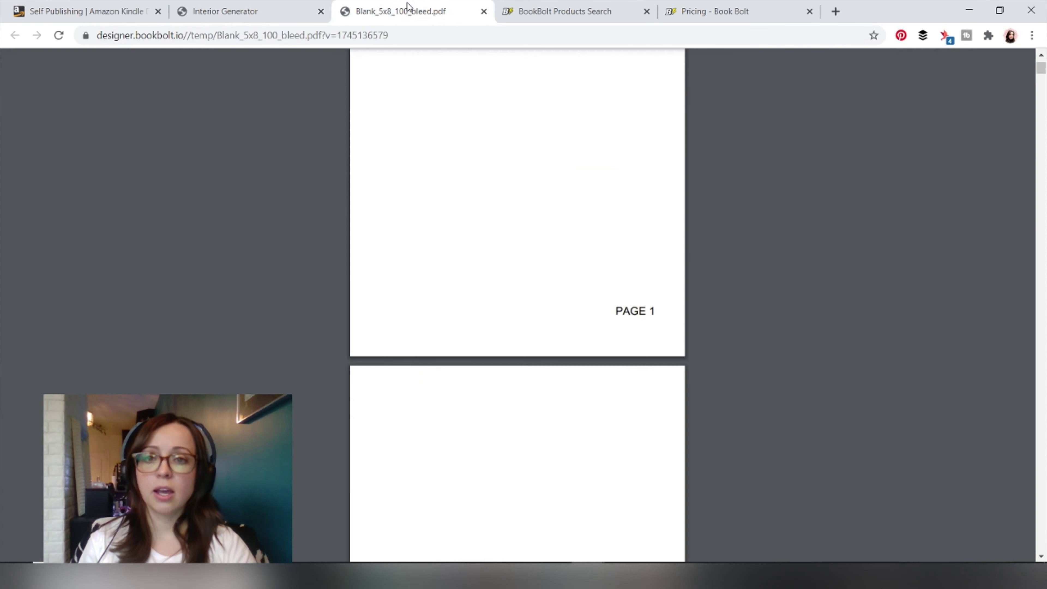
pyautogui.scroll(4, 737, 233)
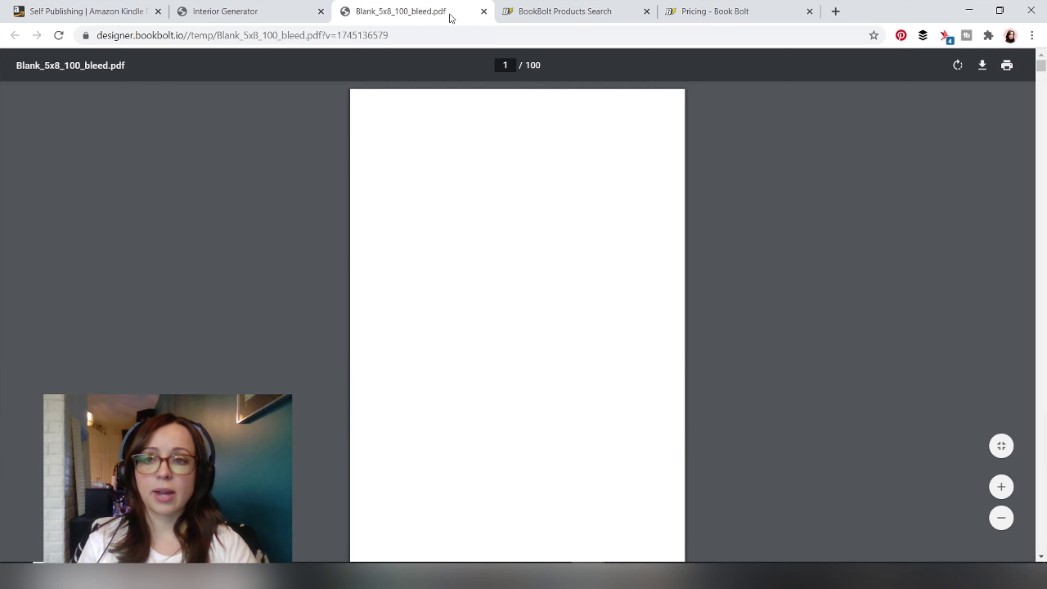
pyautogui.click(283, 12)
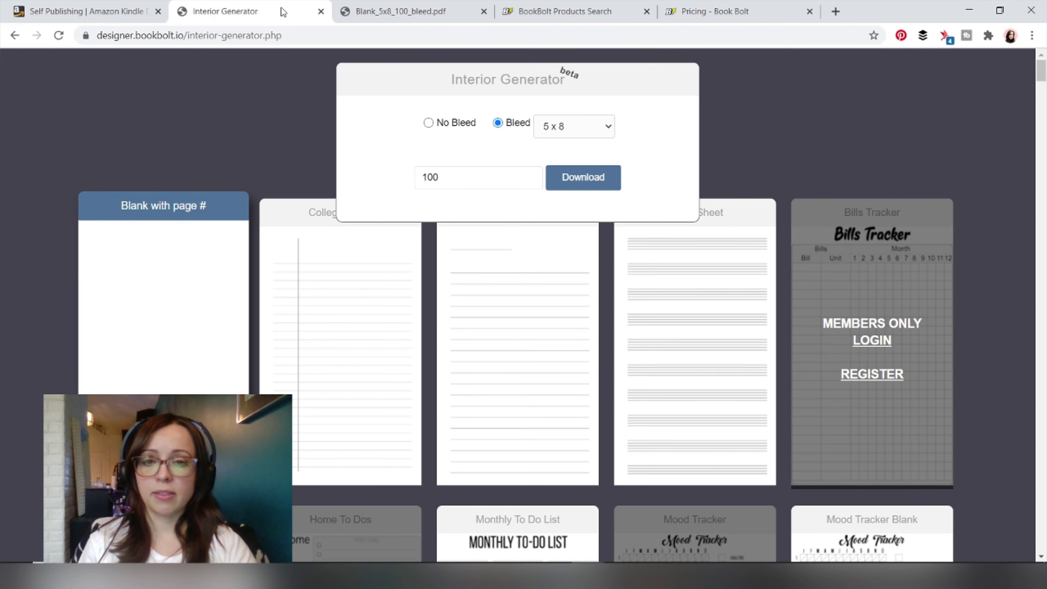
# Search Book Bolt products for "blank notebook" in the General category.
pyautogui.click(551, 5)
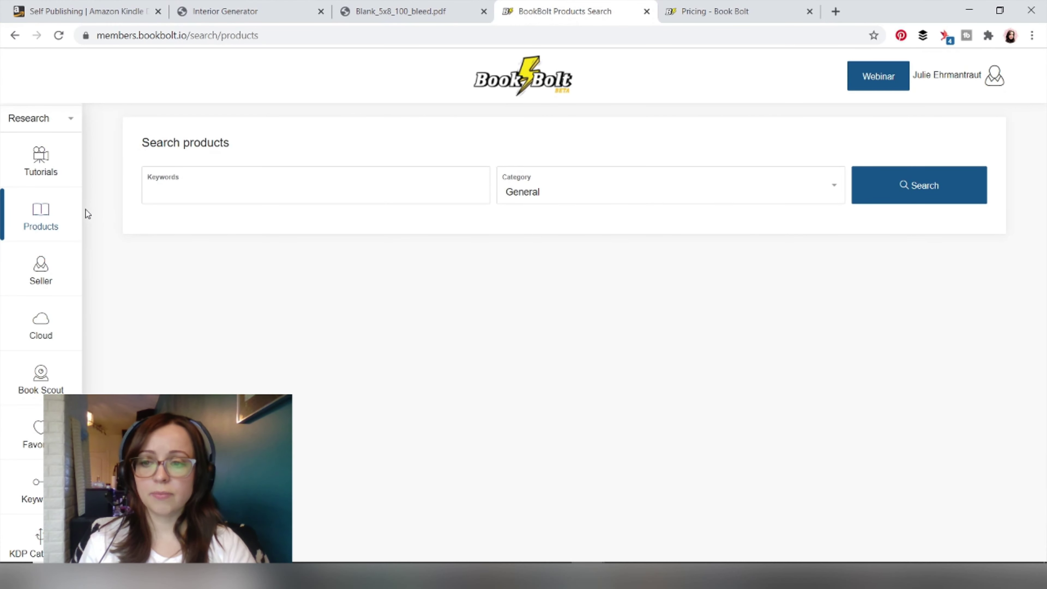
pyautogui.click(199, 194)
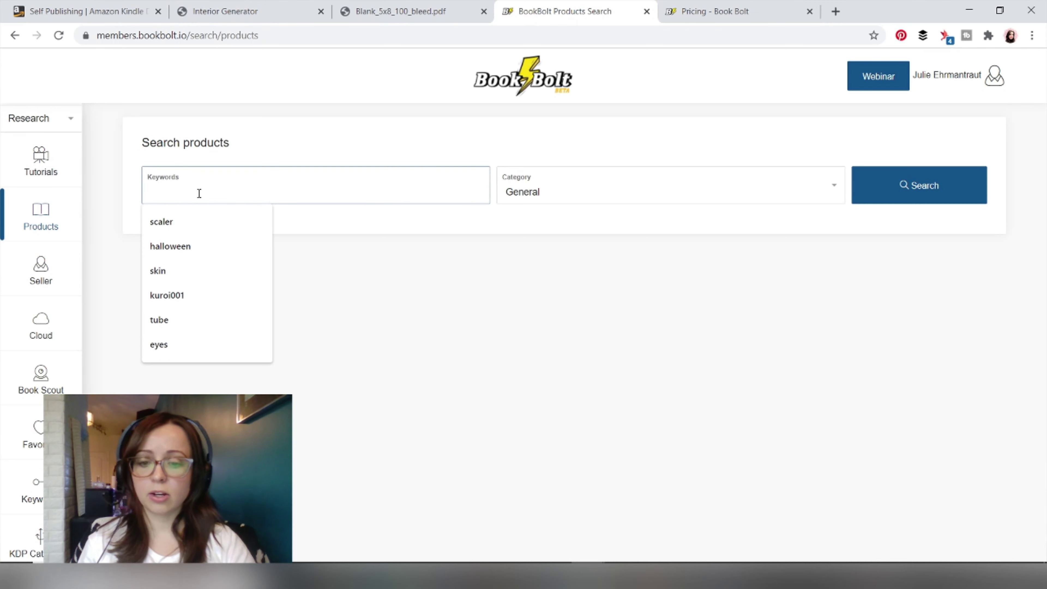
pyautogui.write('blank not')
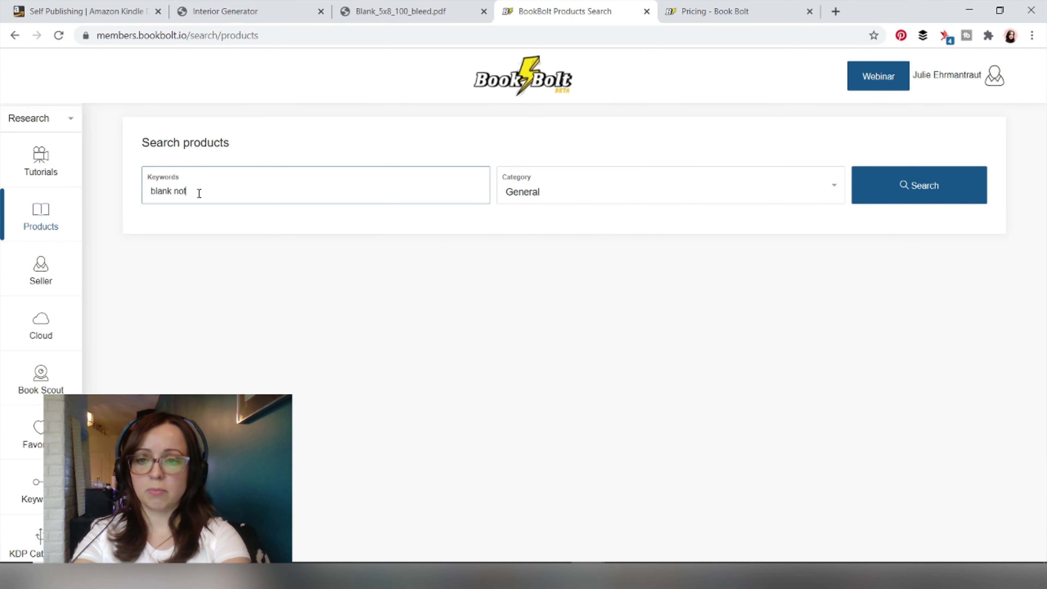
pyautogui.write('ebook')
pyautogui.press('Return')
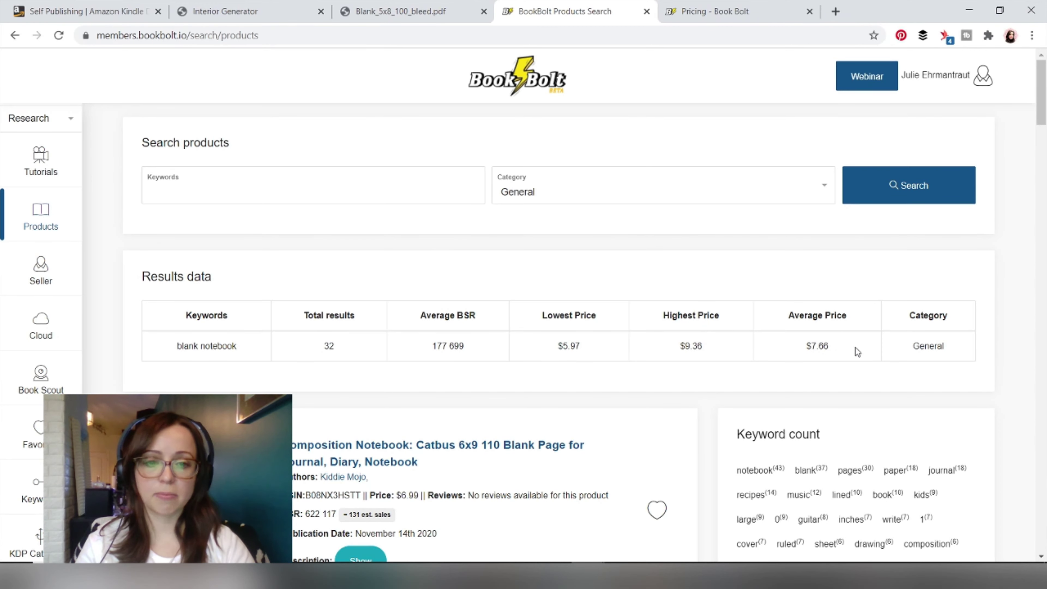
# Examine the product search results for pricing, BSR, estimated sales, reviews and keyword counts.
pyautogui.scroll(-2, 996, 316)
pyautogui.scroll(2, 996, 316)
pyautogui.scroll(-5, 996, 316)
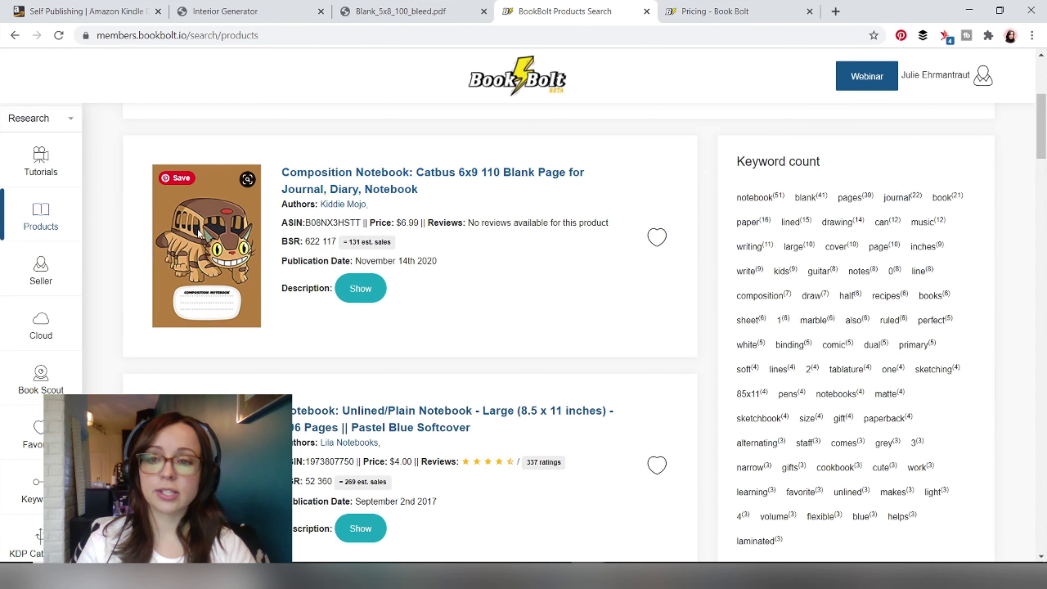
pyautogui.scroll(-3, 123, 260)
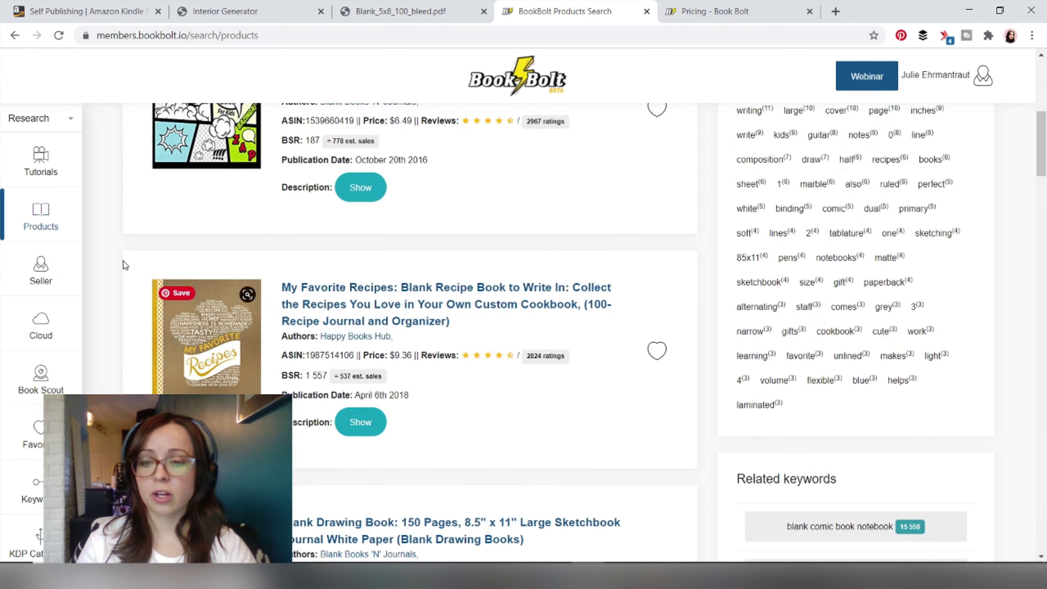
pyautogui.scroll(5, 117, 243)
pyautogui.scroll(-3, 117, 243)
pyautogui.scroll(3, 117, 243)
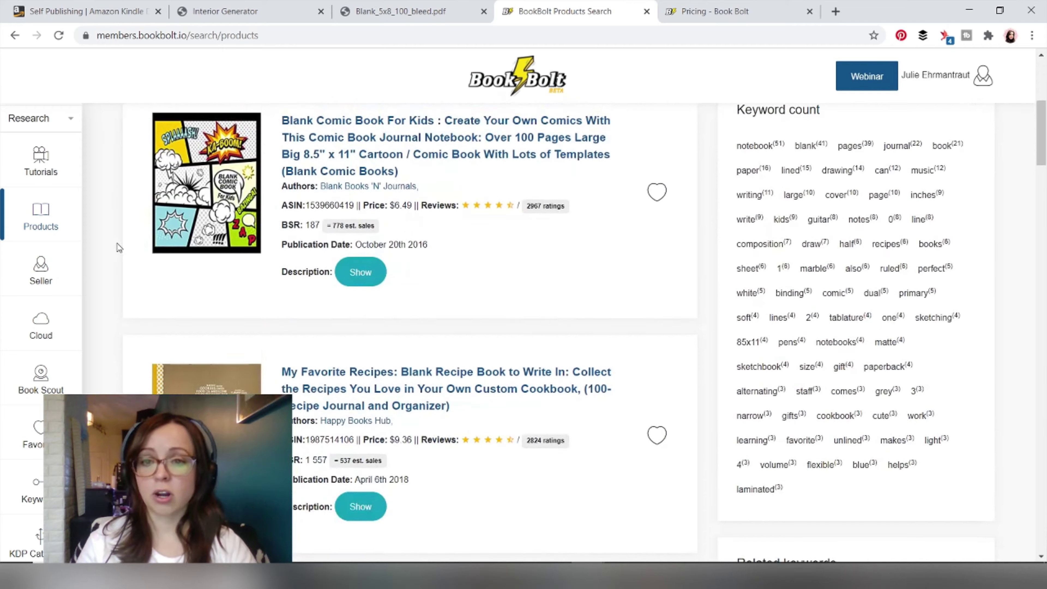
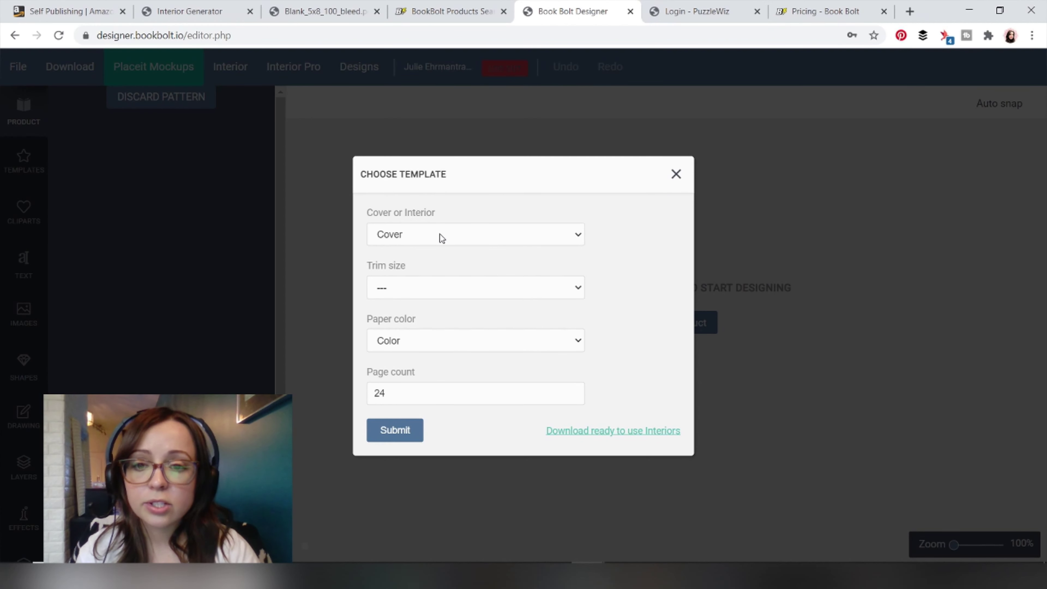
# Create a 5 x 8 in cover template with Color paper and 100 pages, and set its product color to dark grey.
pyautogui.click(402, 235)
pyautogui.click(397, 250)
pyautogui.click(396, 285)
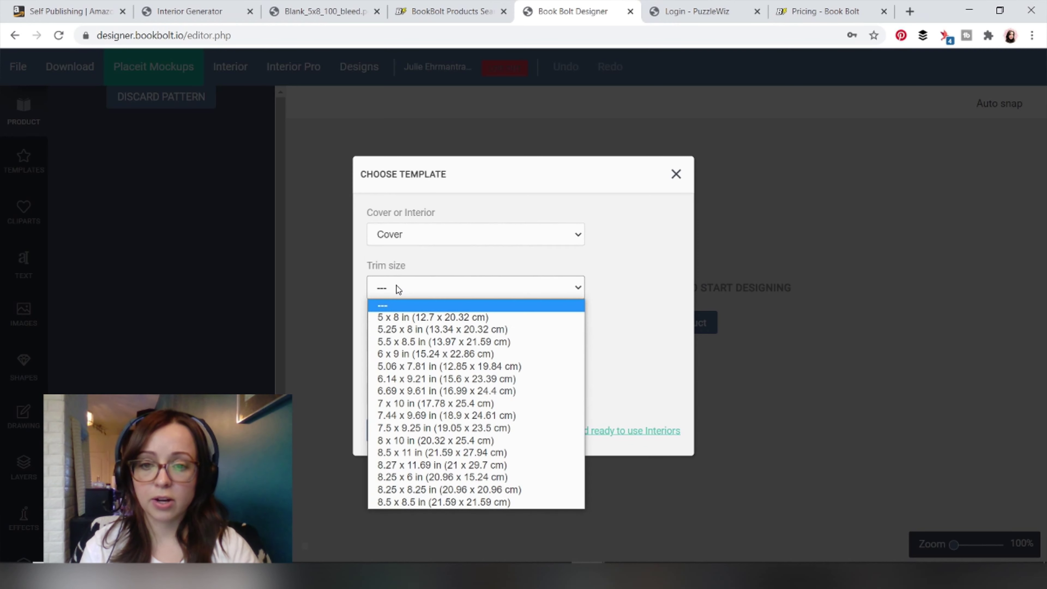
pyautogui.click(399, 319)
pyautogui.doubleClick(403, 392)
pyautogui.write('100')
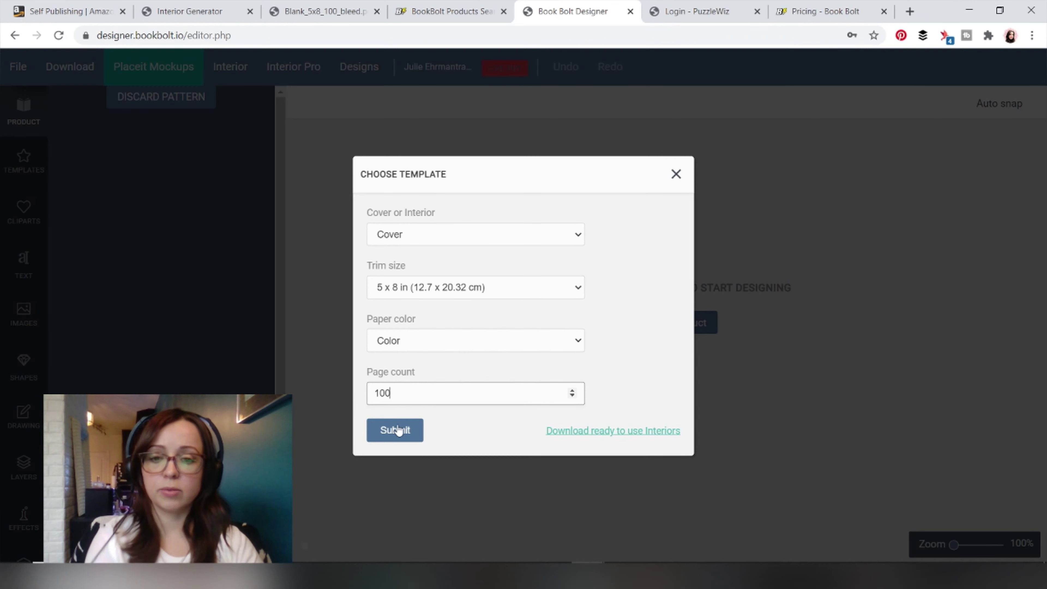
pyautogui.click(398, 432)
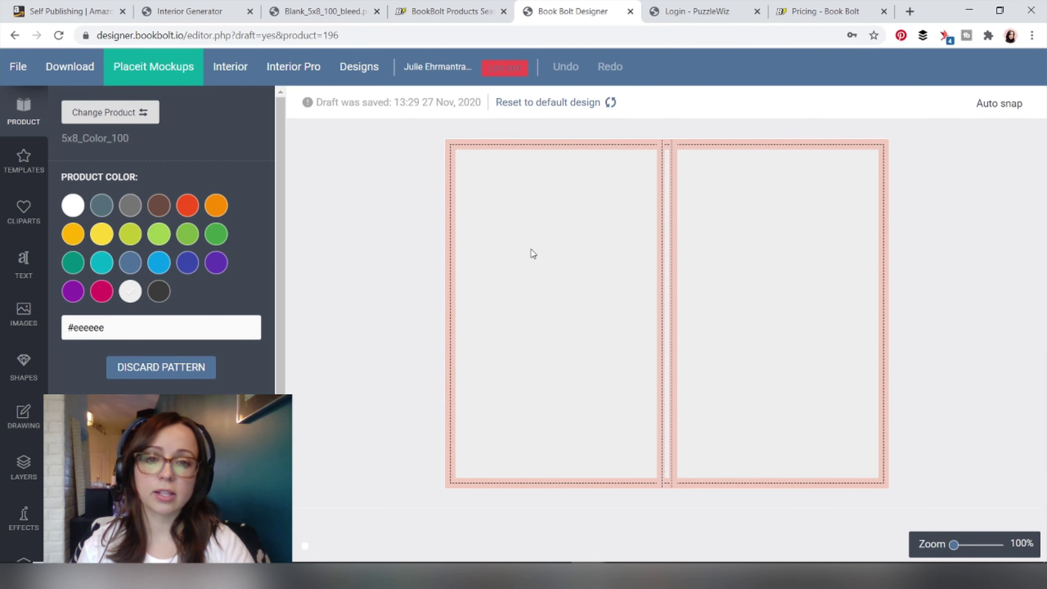
pyautogui.click(156, 293)
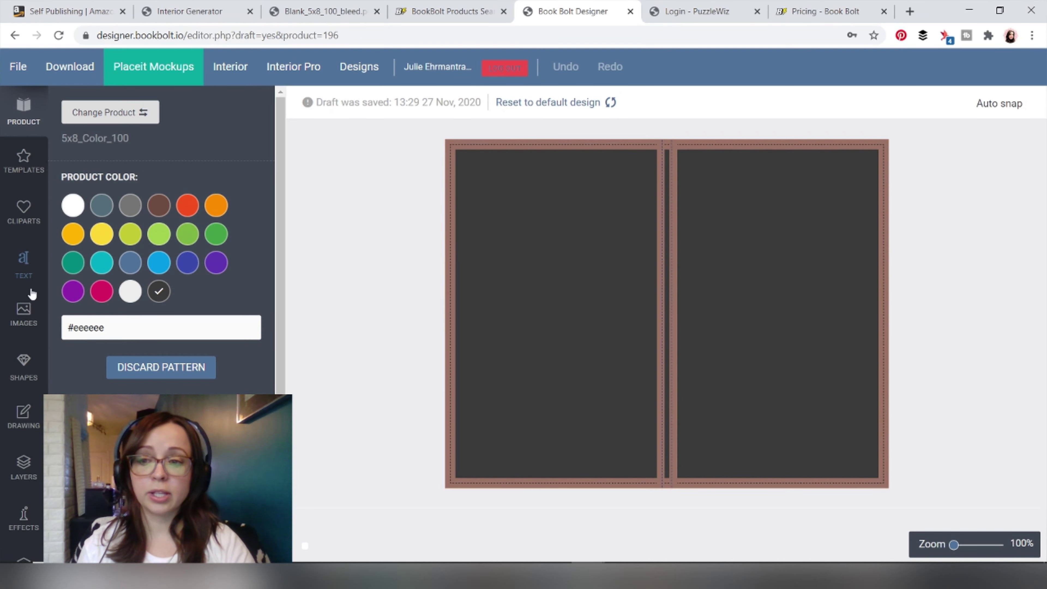
# Add a Monoton text element to the lower half of the front cover and fill it with light grey.
pyautogui.click(24, 262)
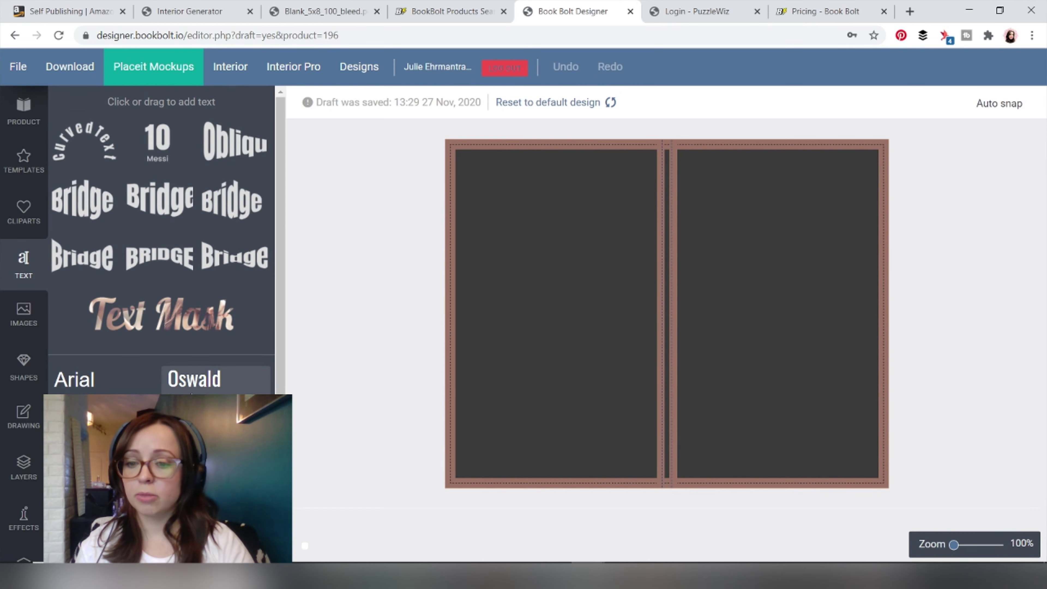
pyautogui.click(193, 381)
pyautogui.moveTo(668, 313); pyautogui.dragTo(770, 350)
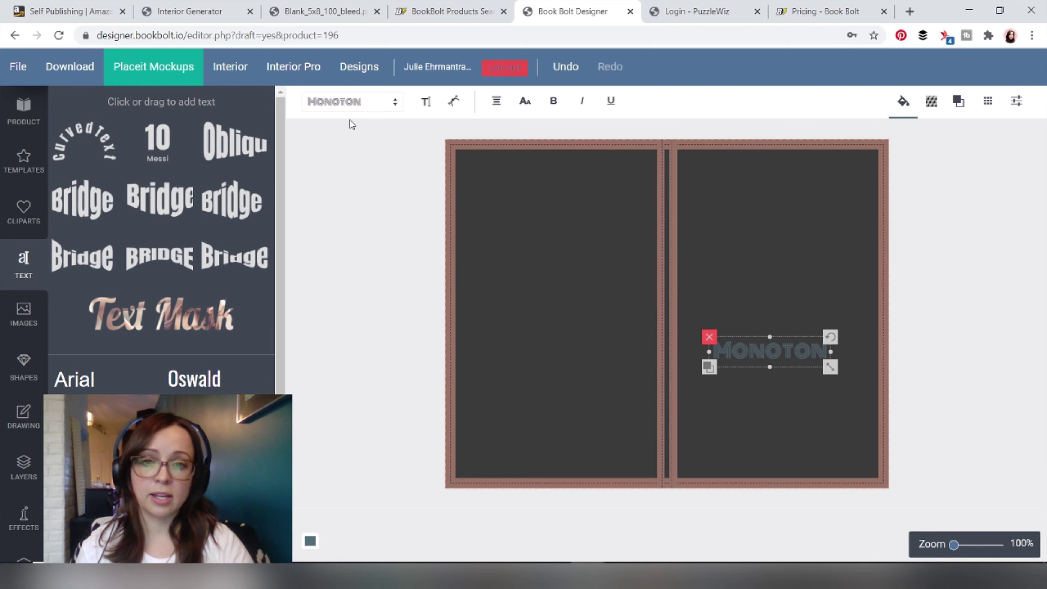
pyautogui.click(905, 102)
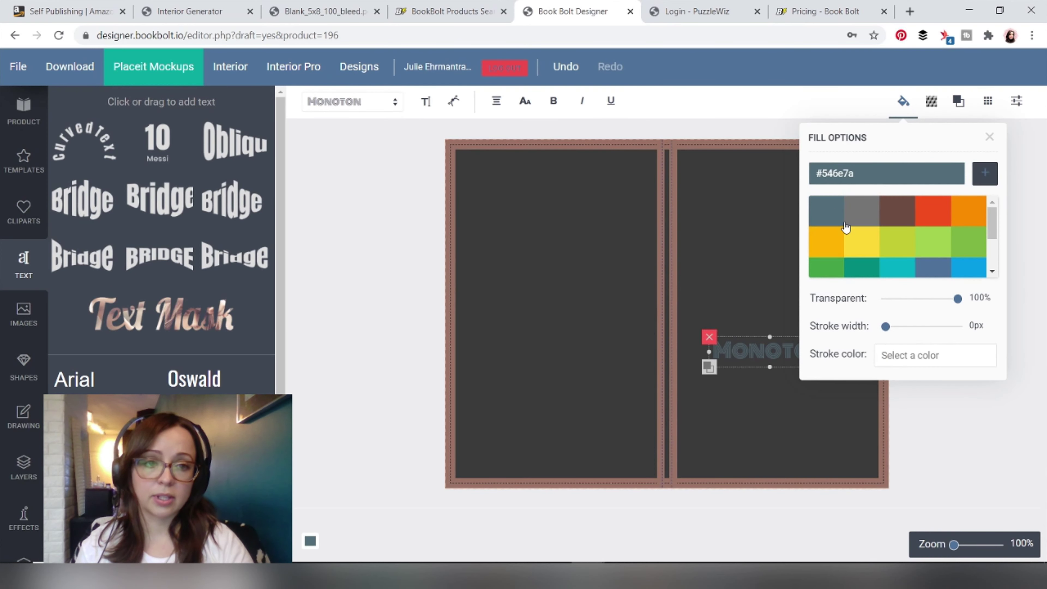
pyautogui.scroll(-3, 846, 227)
pyautogui.click(971, 235)
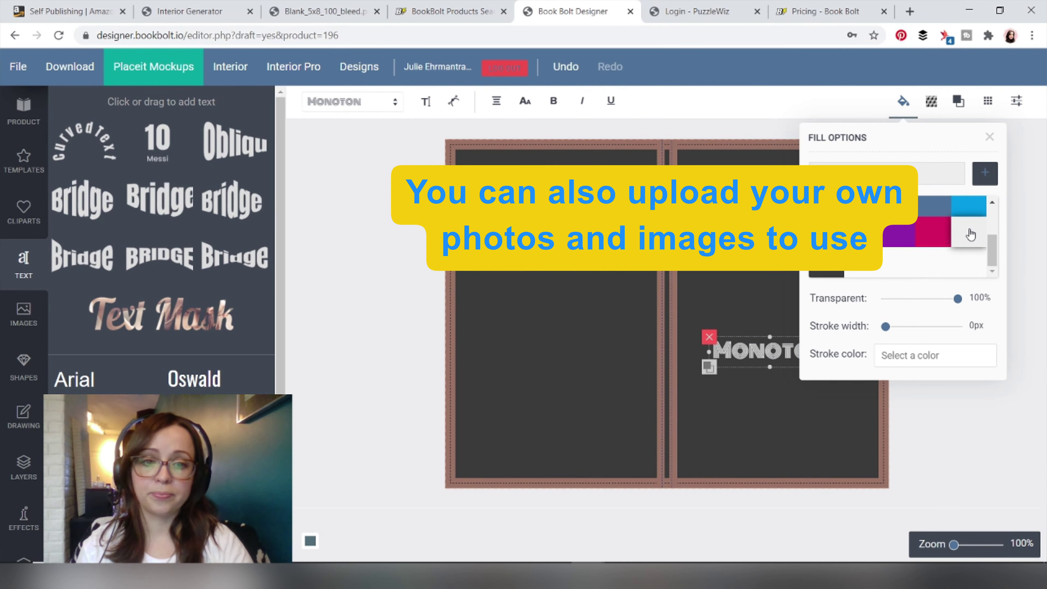
pyautogui.click(362, 271)
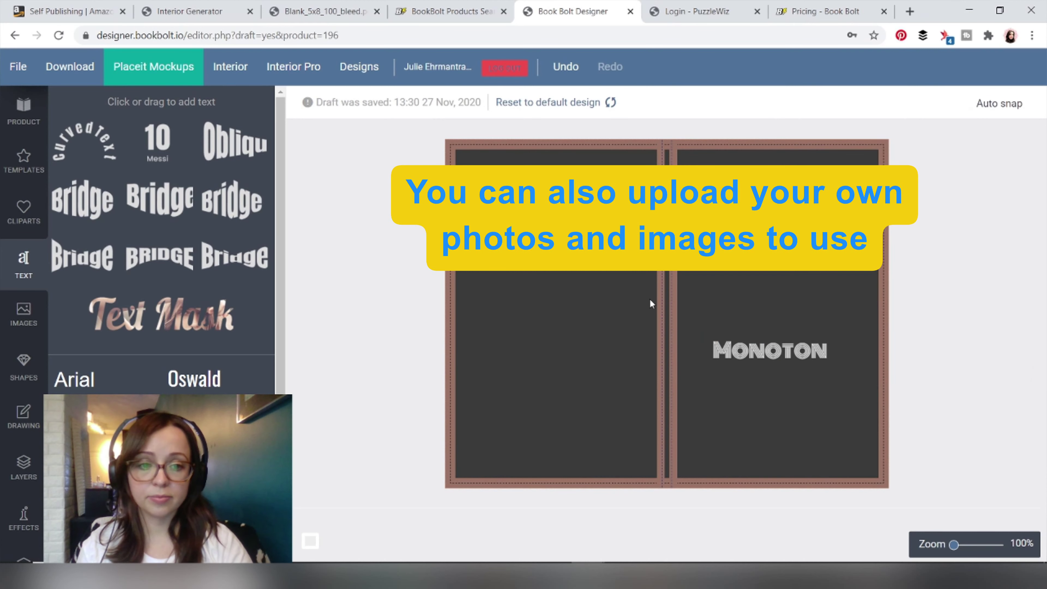
pyautogui.moveTo(791, 348); pyautogui.dragTo(802, 384)
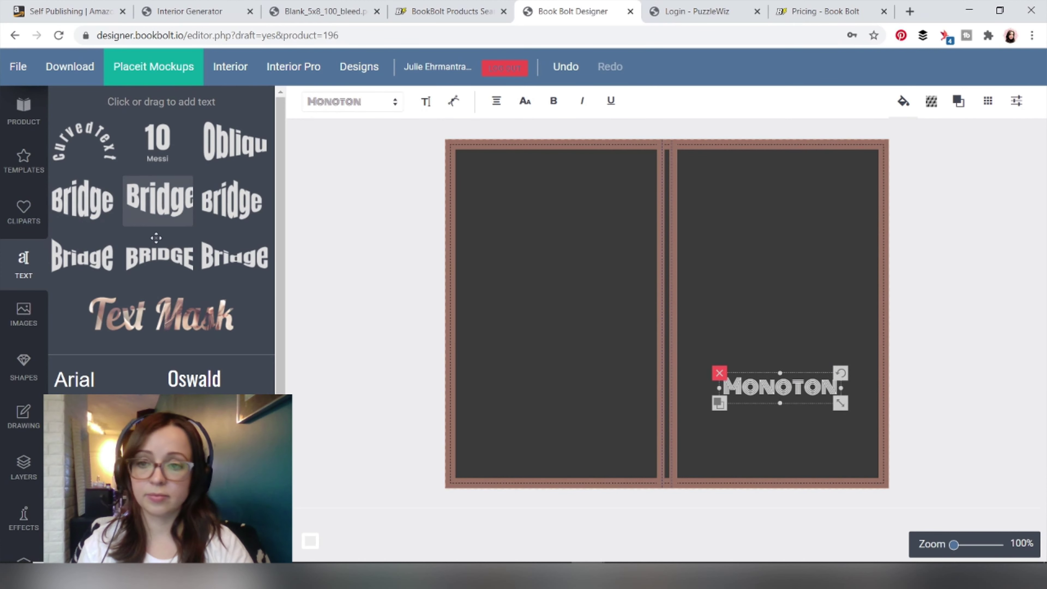
# Add a second text element in the Anton font above the Monoton text on the front cover.
pyautogui.click(97, 418)
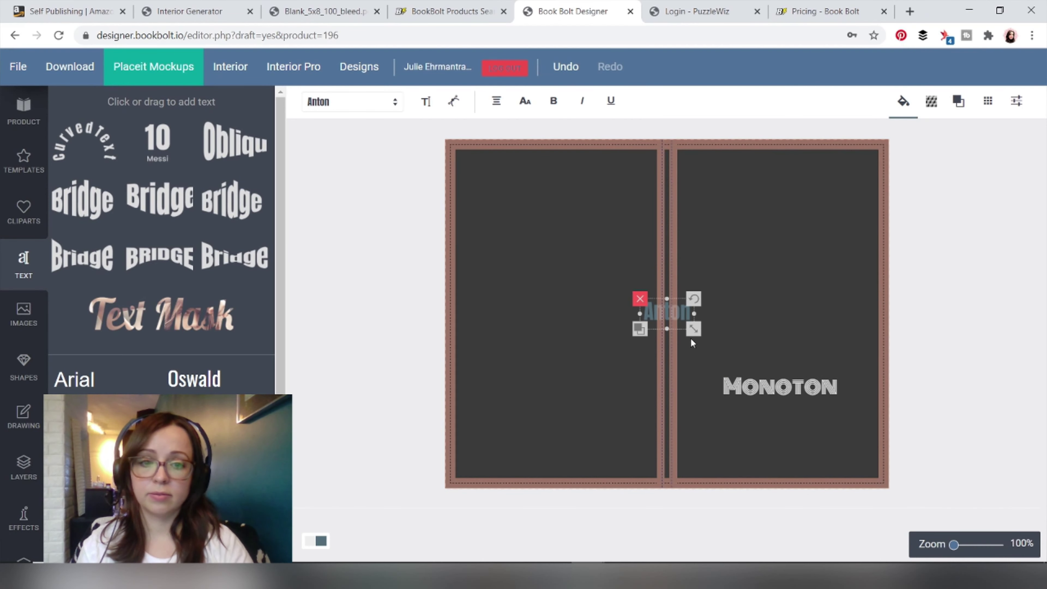
pyautogui.moveTo(671, 309); pyautogui.dragTo(781, 306)
# Replace the wording of the Monoton text with "Little Black Sketchbook".
pyautogui.click(830, 389)
pyautogui.doubleClick(829, 388)
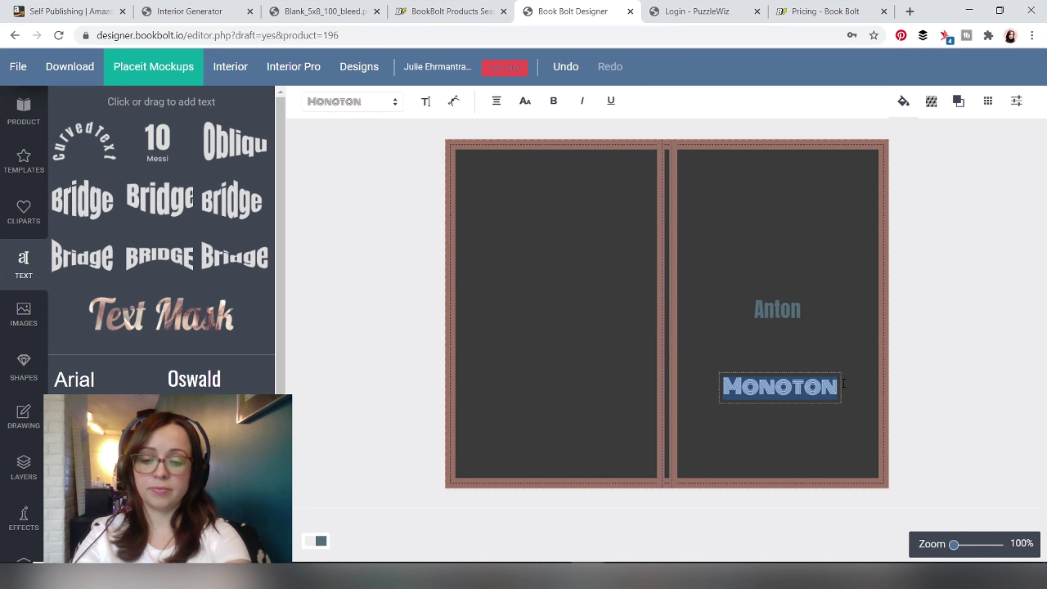
pyautogui.write('Little Bn')
pyautogui.press('BackSpace')
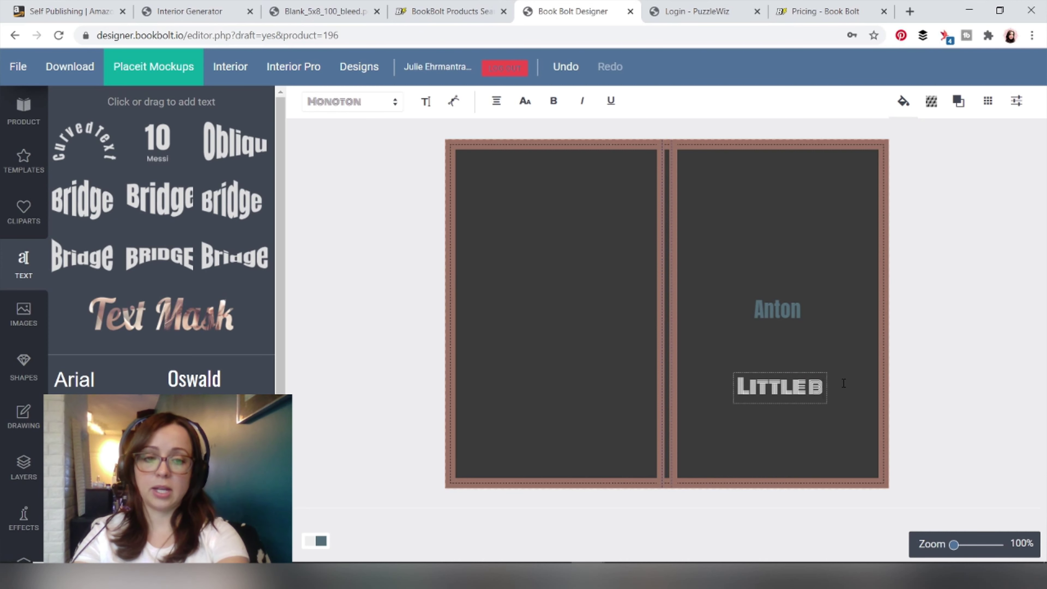
pyautogui.write('lack Sketchbook')
# Delete the Anton text and move the "Little Black Sketchbook" title up to around the middle of the front cover.
pyautogui.click(792, 309)
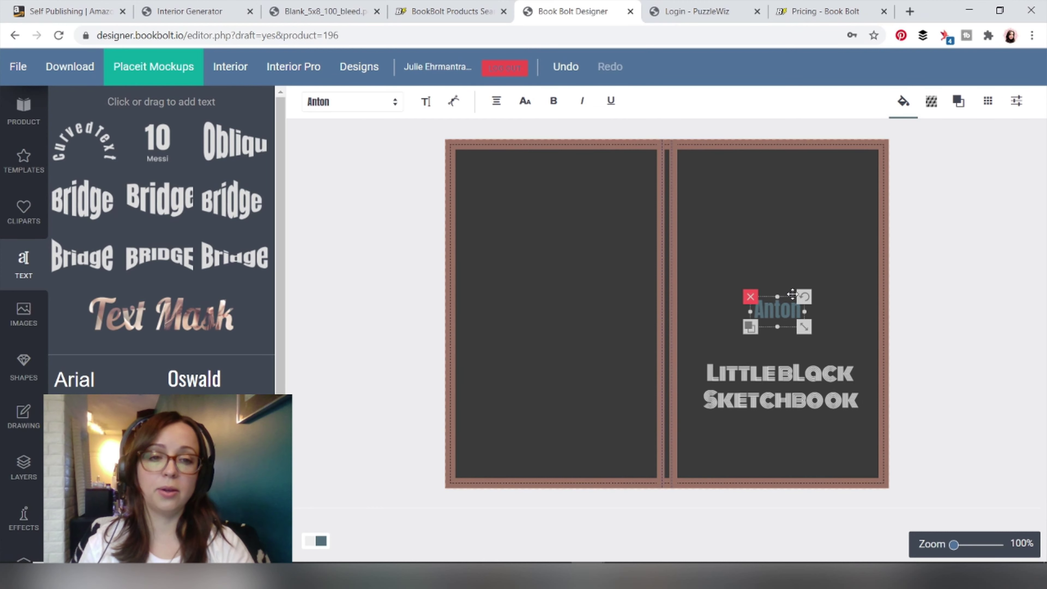
pyautogui.click(749, 298)
pyautogui.moveTo(806, 384)
pyautogui.mouseDown()
pyautogui.moveTo(791, 326)
pyautogui.moveTo(793, 233)
pyautogui.moveTo(802, 283)
pyautogui.mouseUp()
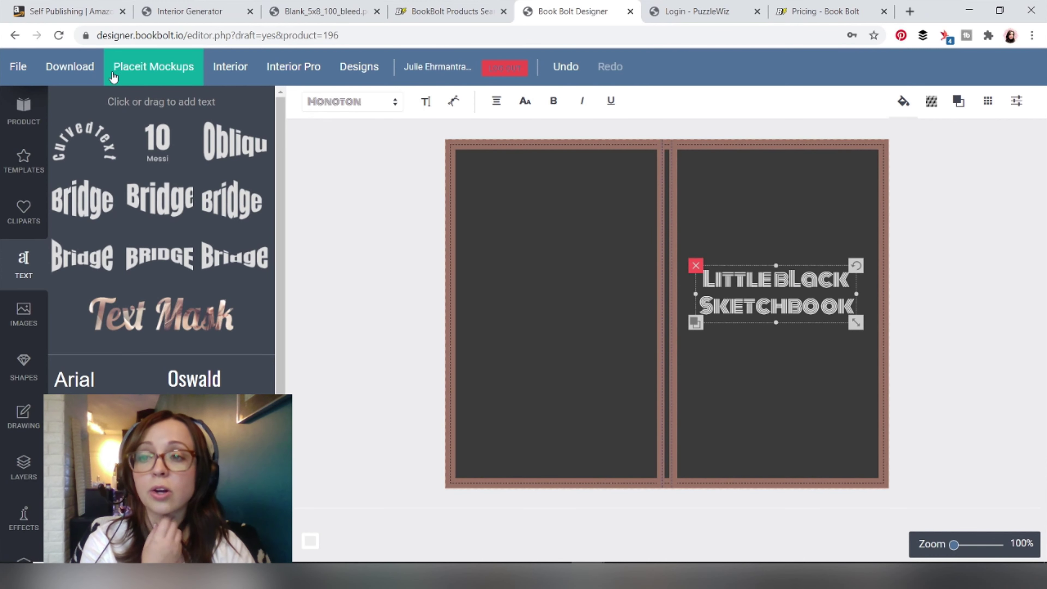
# Export the finished cover as a PDF, view it, and close the PDF and the cover designer.
pyautogui.click(61, 63)
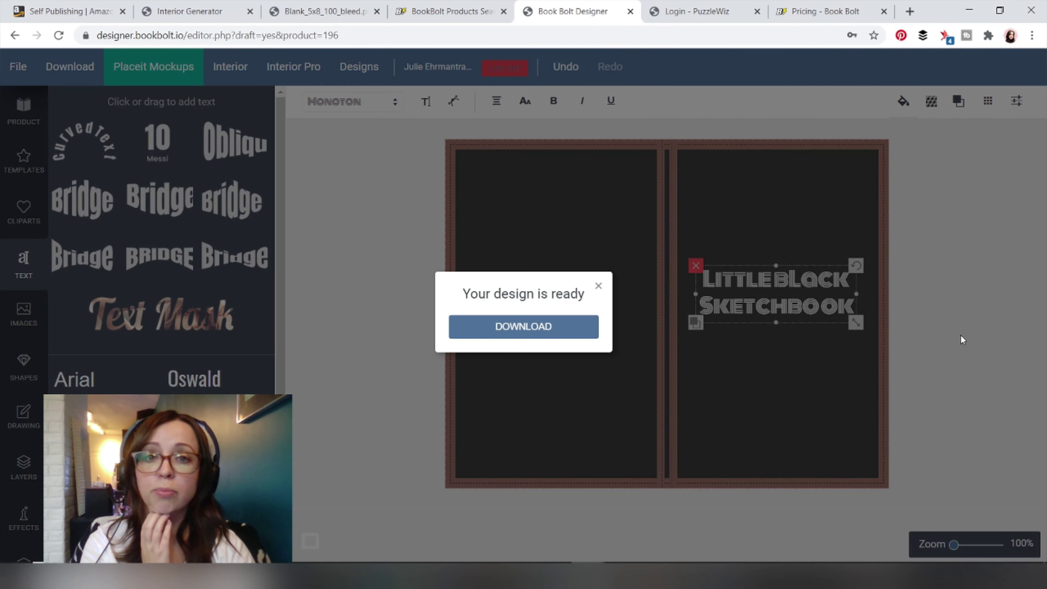
pyautogui.click(525, 325)
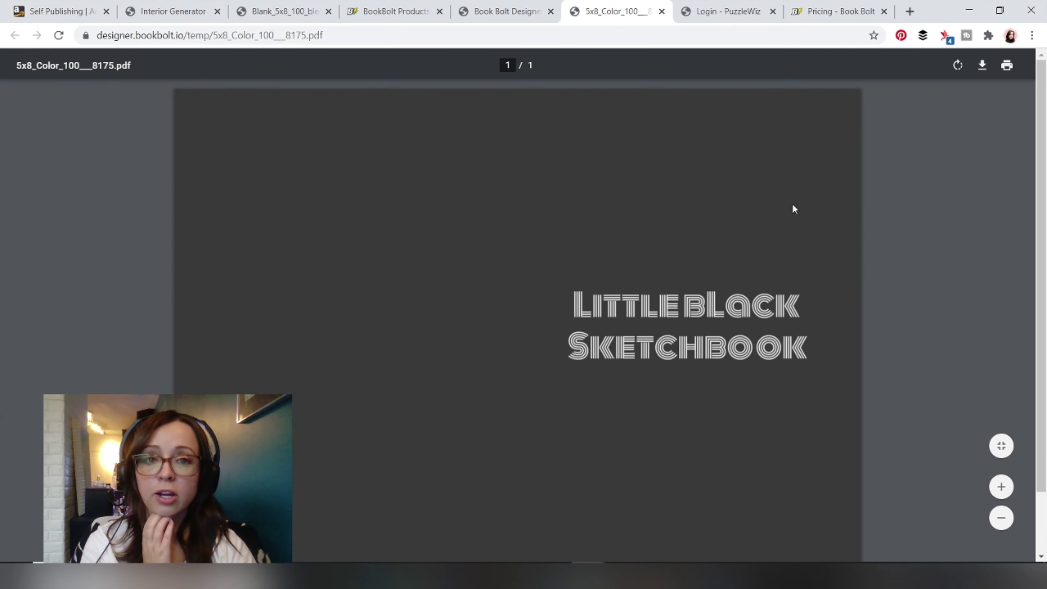
pyautogui.click(662, 12)
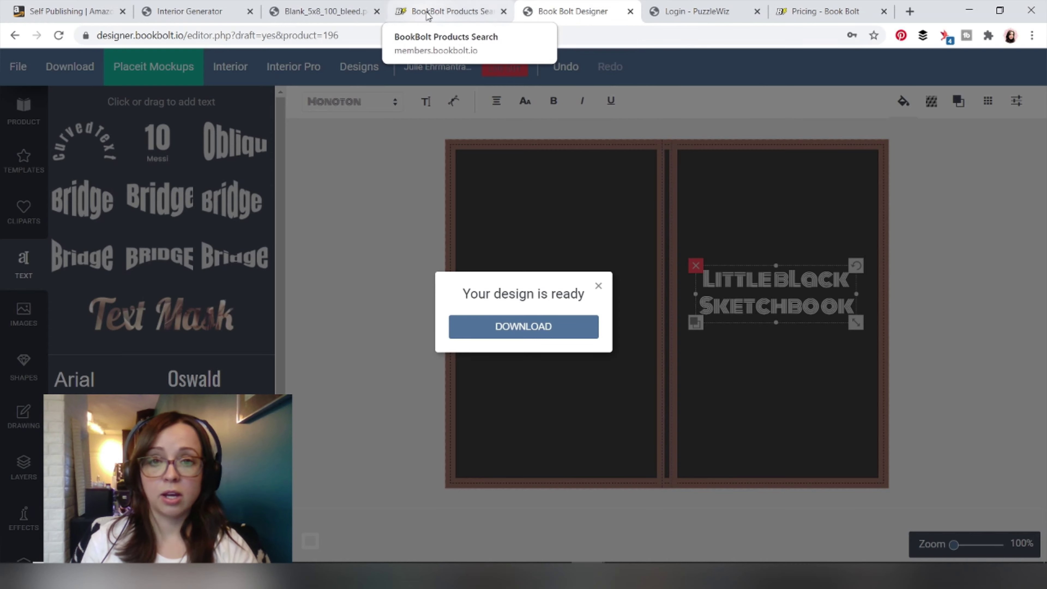
pyautogui.click(630, 11)
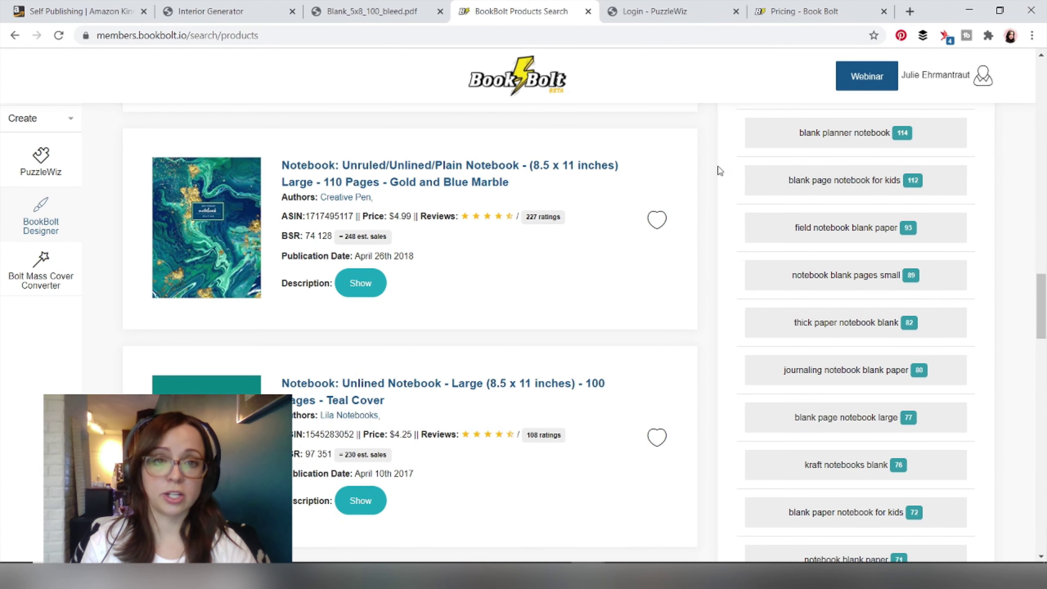
# Review the "blank notebook" product results again, including the price summary, keyword counts and related keywords.
pyautogui.scroll(-9, 990, 256)
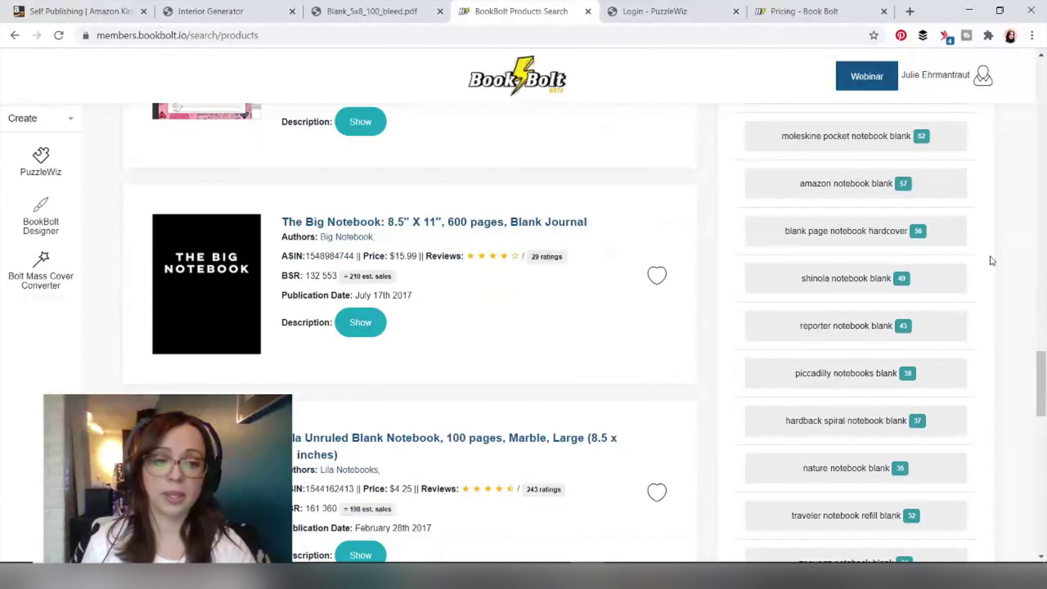
pyautogui.scroll(20, 988, 252)
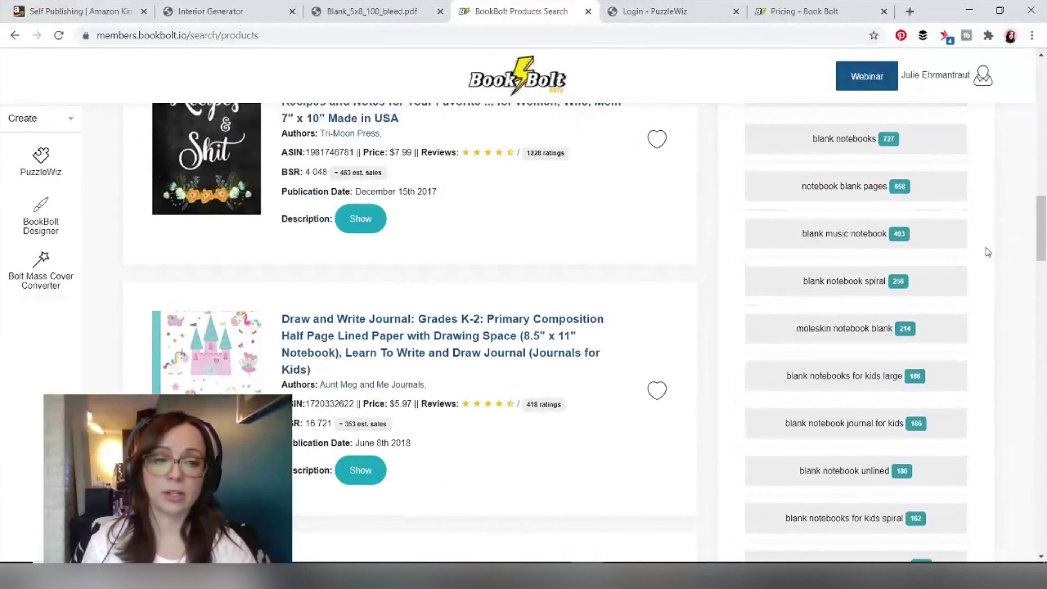
pyautogui.scroll(6, 988, 253)
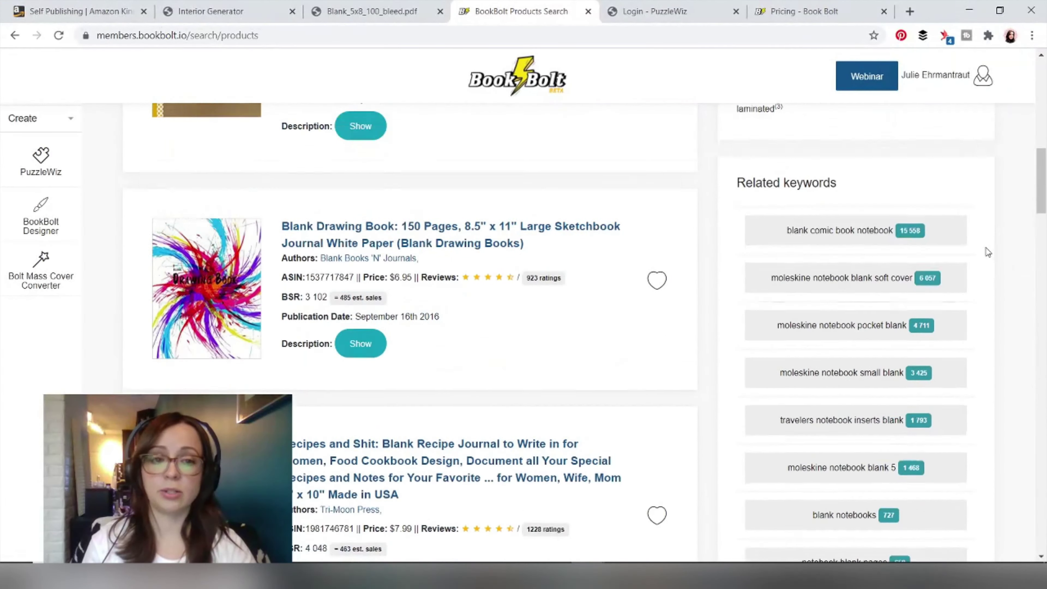
pyautogui.scroll(8, 988, 252)
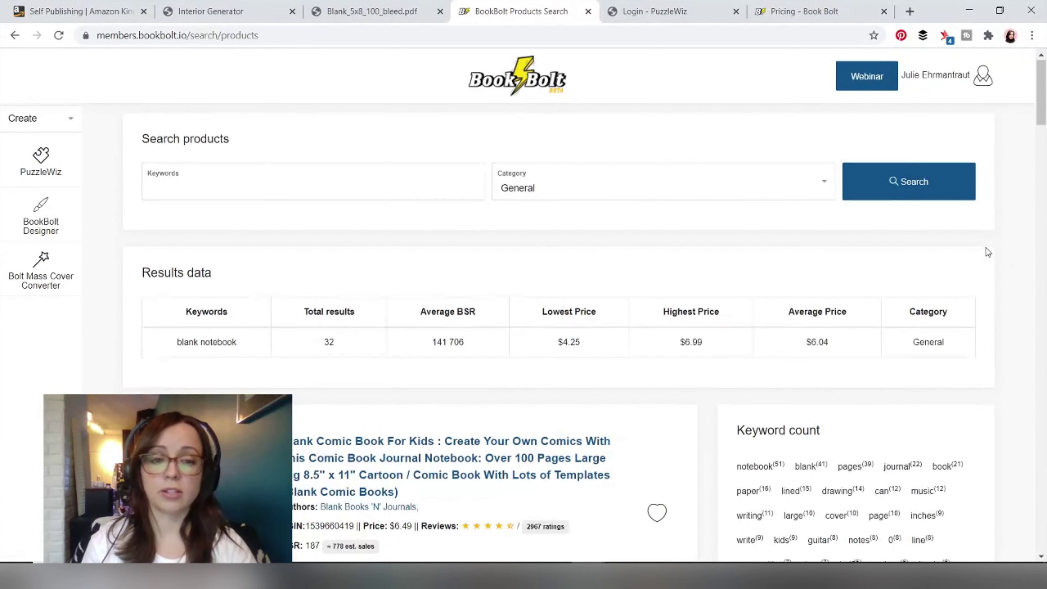
pyautogui.scroll(-14, 987, 253)
pyautogui.scroll(4, 986, 247)
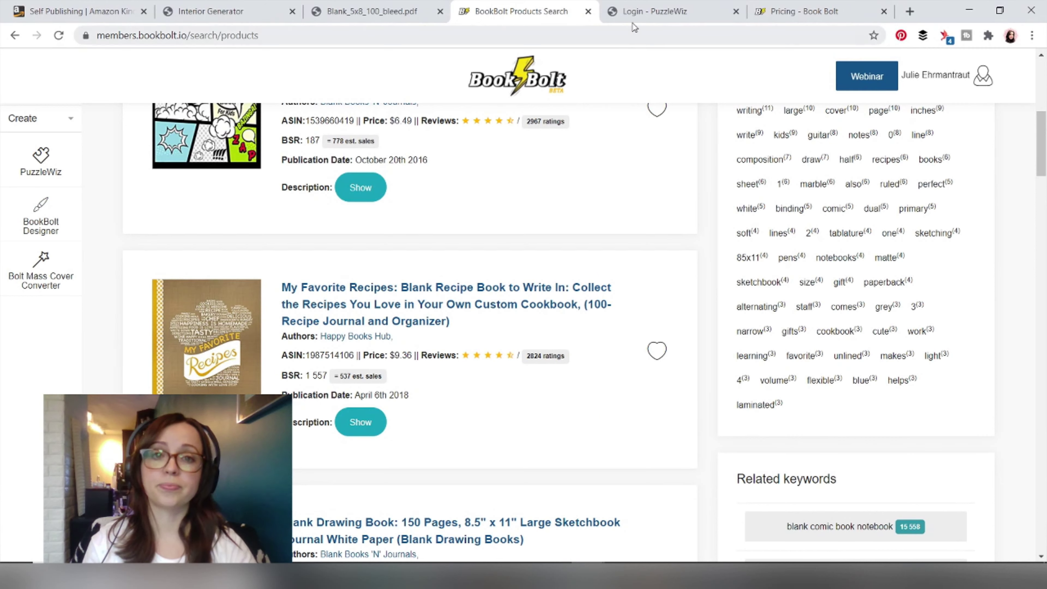
# Switch to PuzzleWiz and open its Sudoku puzzle generator.
pyautogui.click(655, 12)
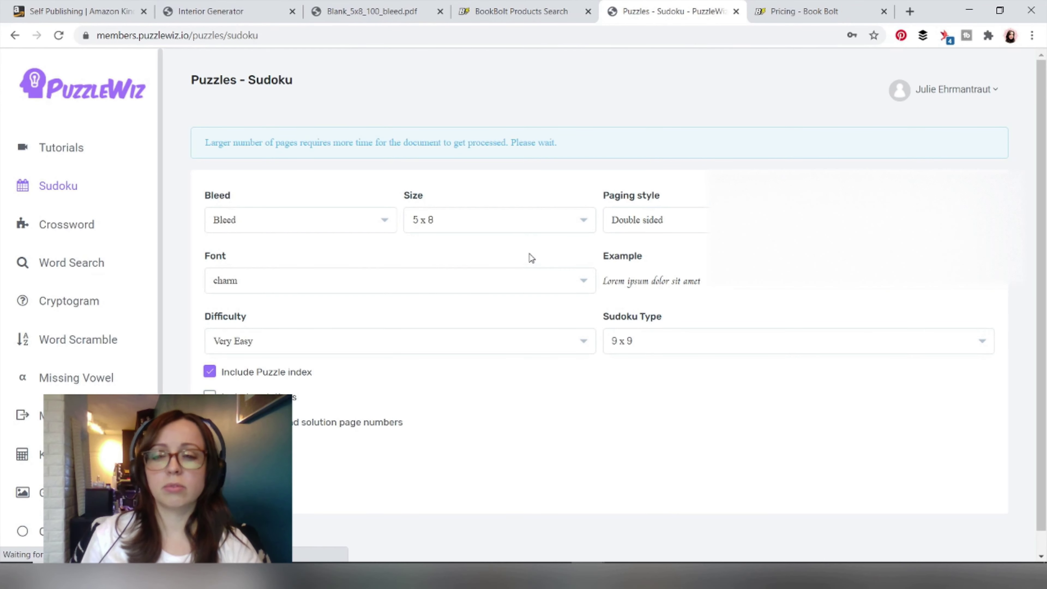
# Compare the prices and included features of the Newbie, 6 Mo and Pro plans on the Book Bolt pricing page.
pyautogui.click(795, 11)
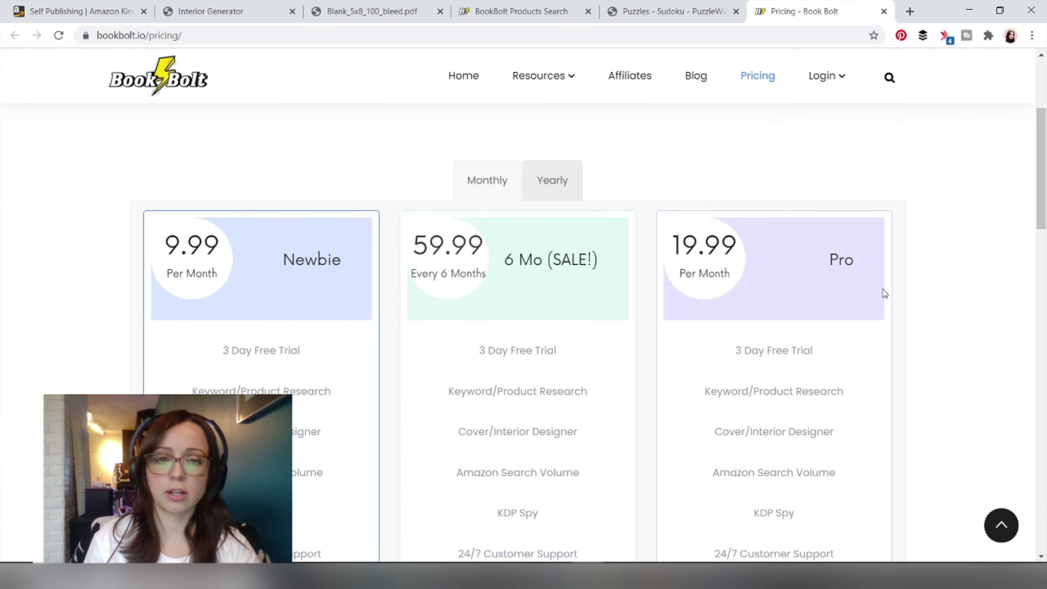
pyautogui.scroll(-3, 963, 283)
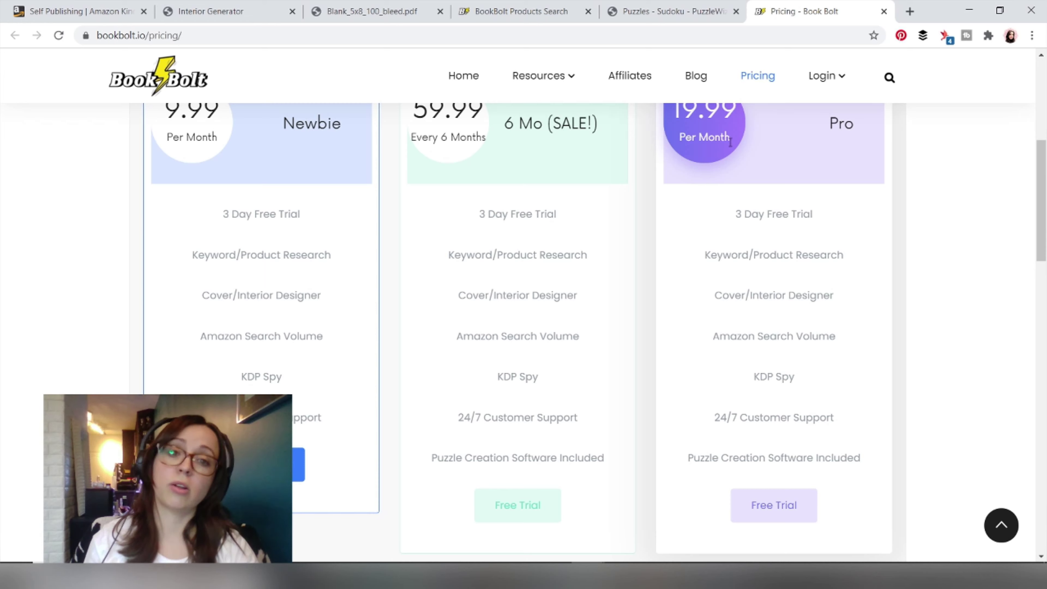
pyautogui.scroll(1, 557, 373)
pyautogui.scroll(-1, 558, 373)
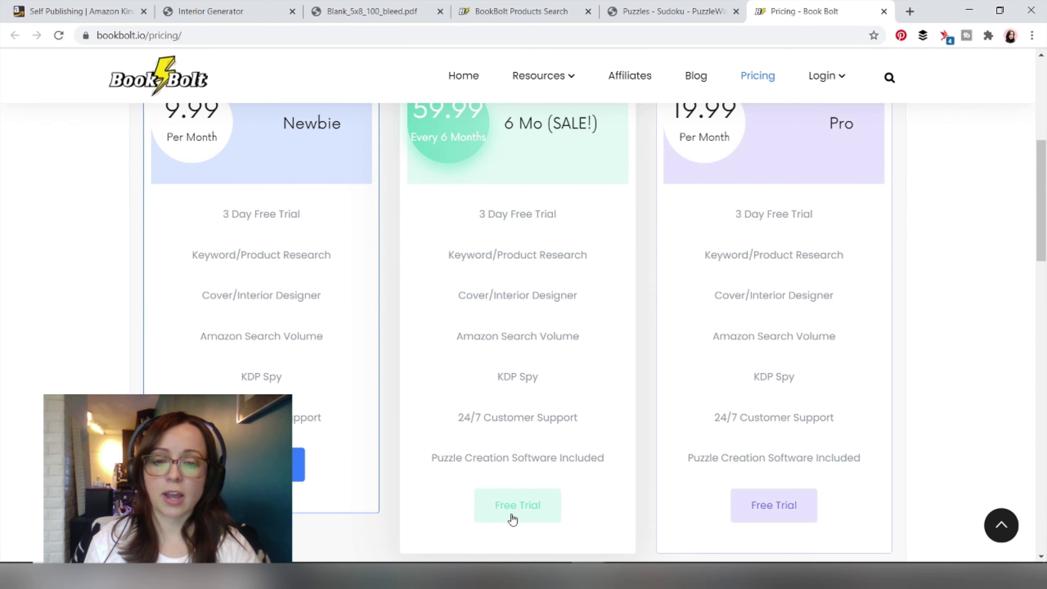
pyautogui.scroll(3, 454, 248)
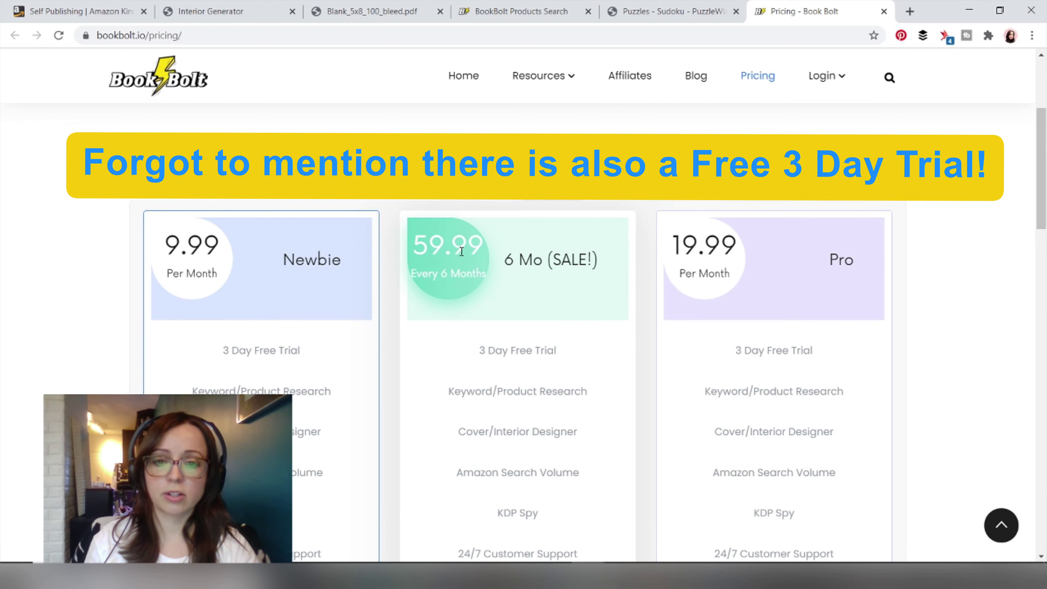
pyautogui.scroll(-5, 561, 303)
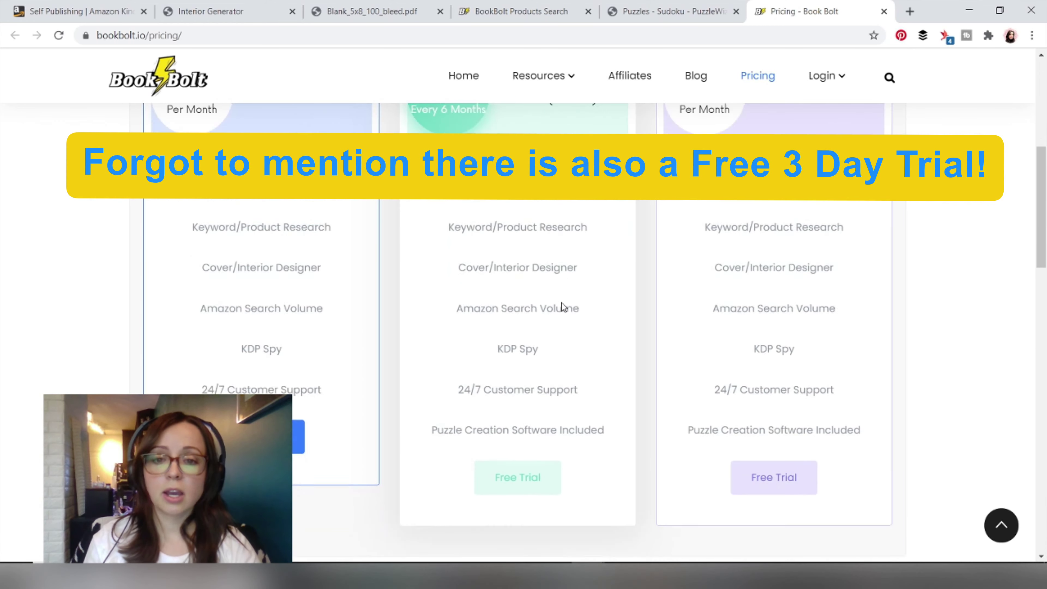
pyautogui.scroll(3, 585, 315)
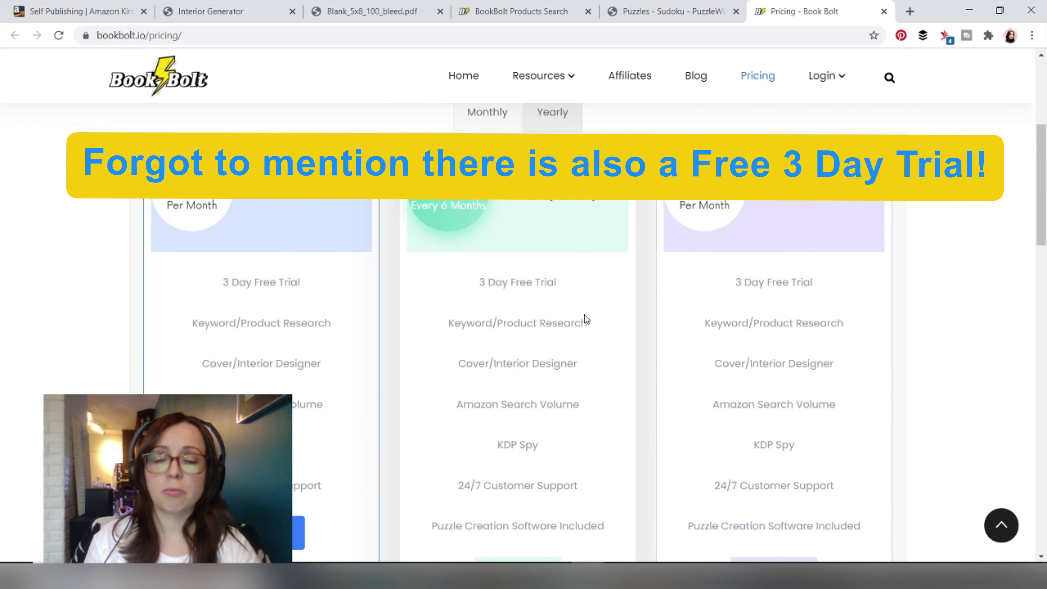
pyautogui.scroll(3, 584, 315)
pyautogui.scroll(-2, 584, 314)
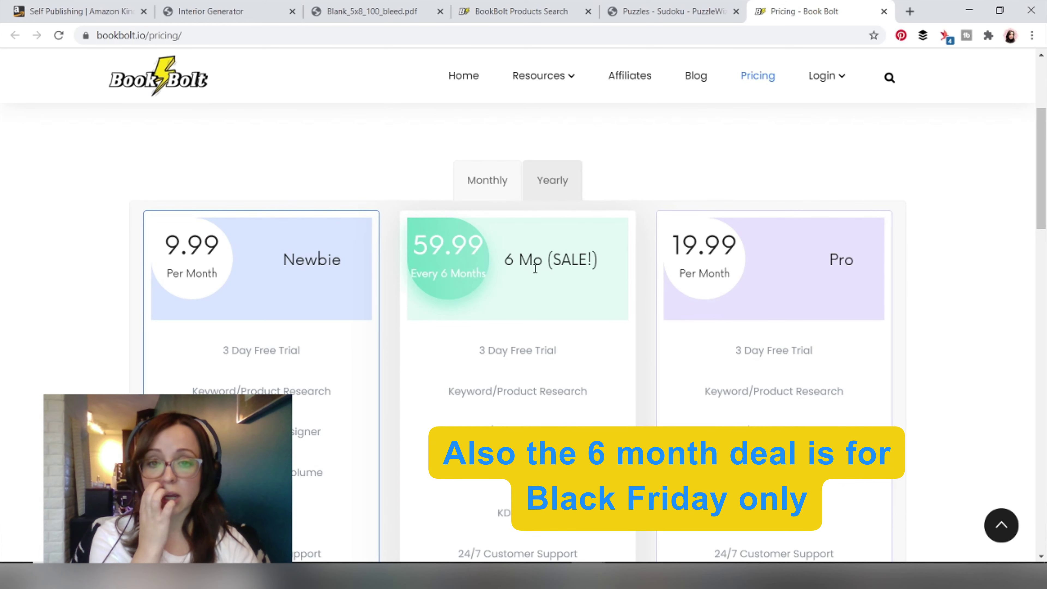
pyautogui.scroll(-6, 532, 266)
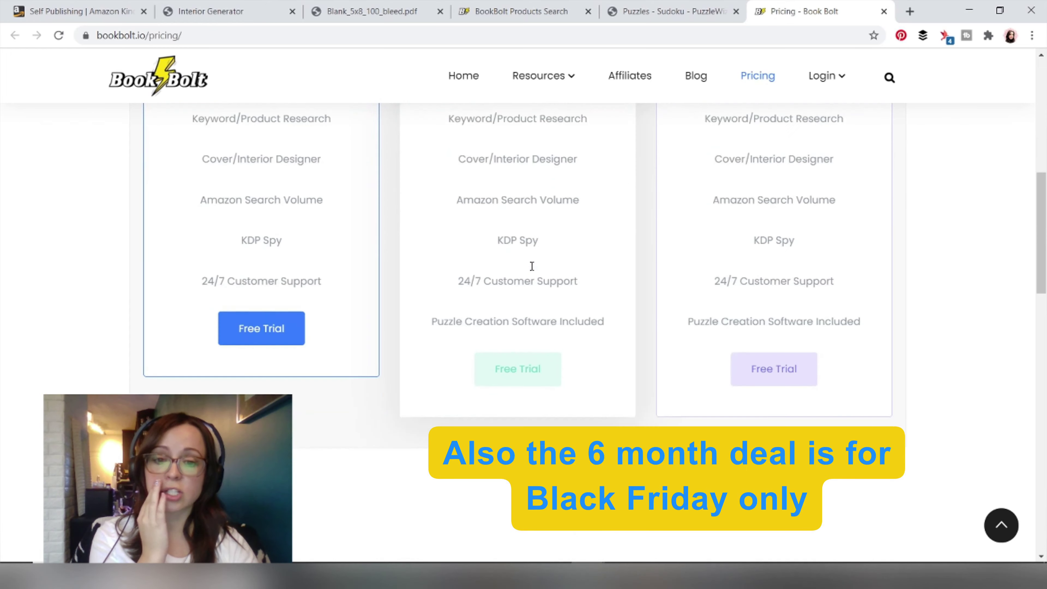
pyautogui.scroll(8, 550, 299)
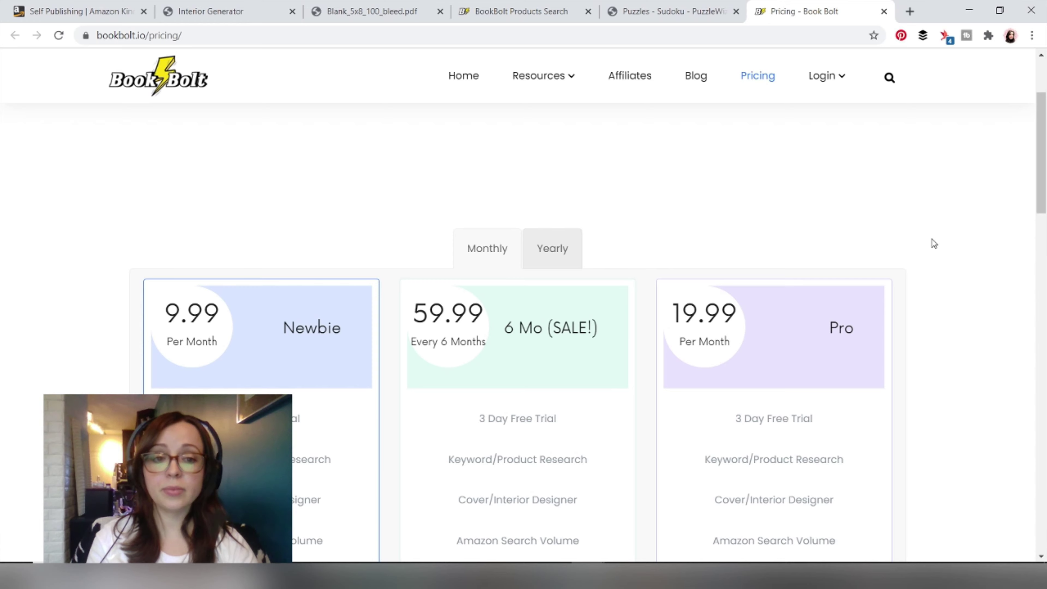
pyautogui.scroll(4, 933, 243)
pyautogui.scroll(-6, 934, 243)
pyautogui.scroll(5, 933, 243)
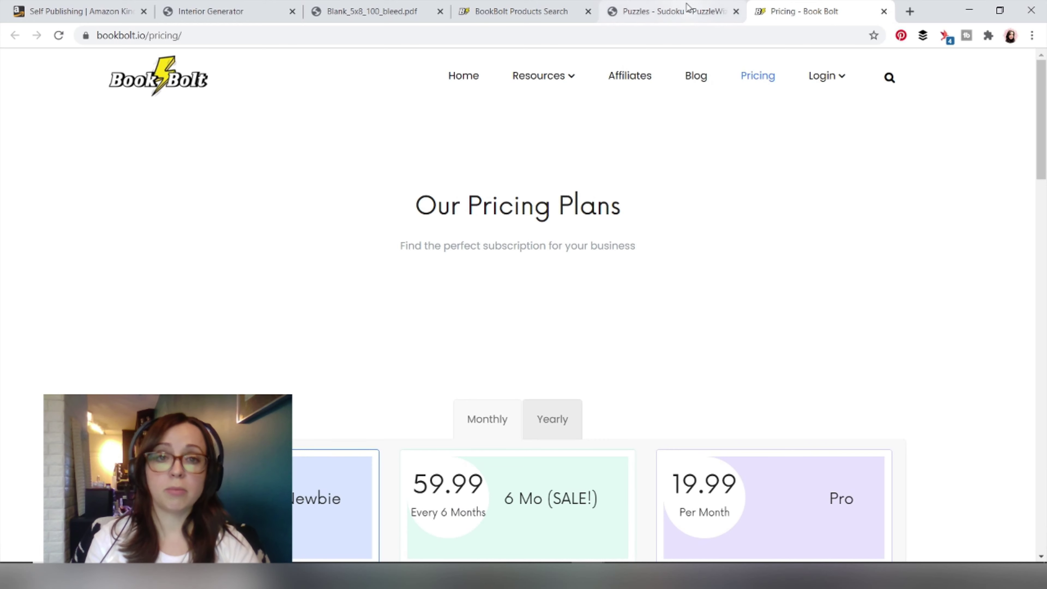
# Switch to PuzzleWiz, inspect the Word Search generator's options, and return to the Sudoku generator.
pyautogui.click(653, 19)
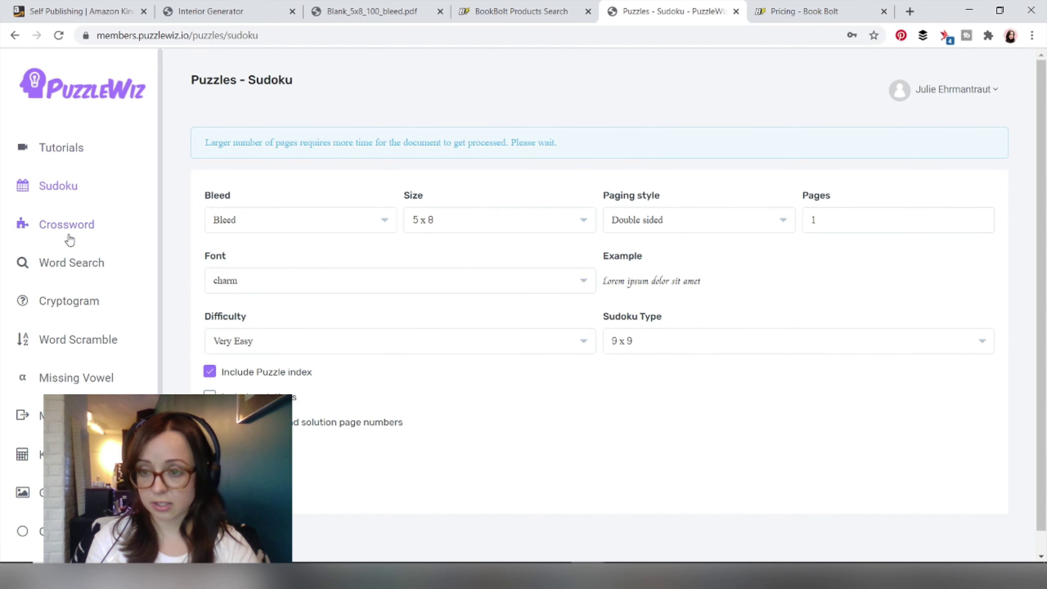
pyautogui.click(69, 266)
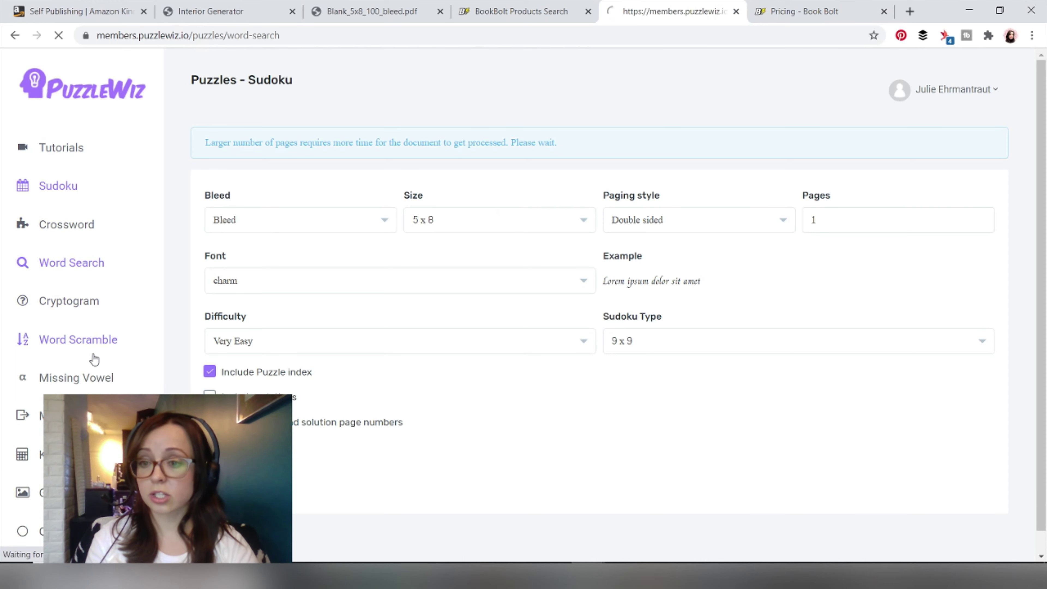
pyautogui.scroll(-3, 65, 355)
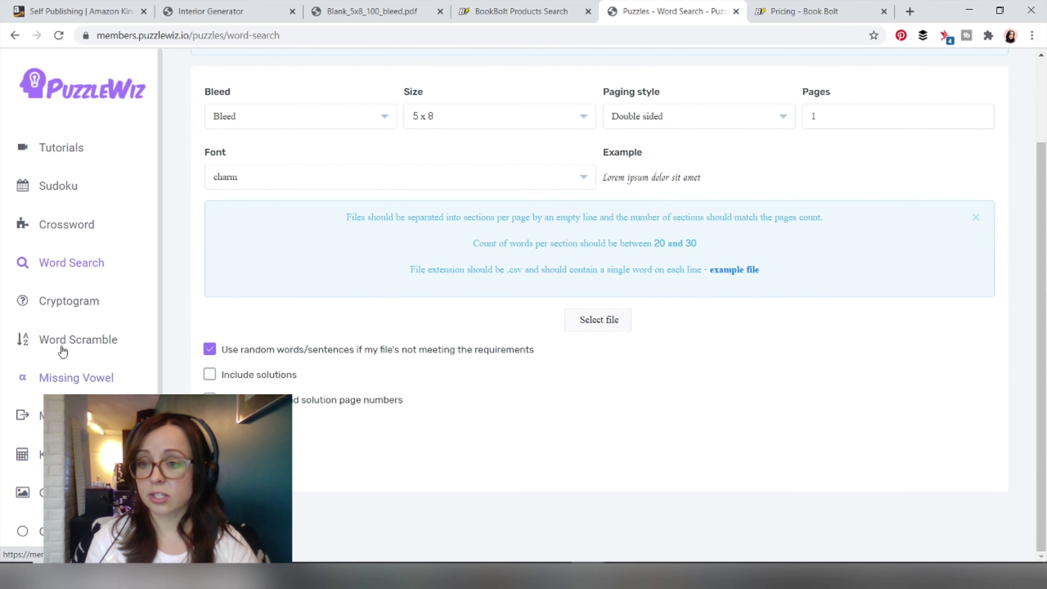
pyautogui.click(85, 186)
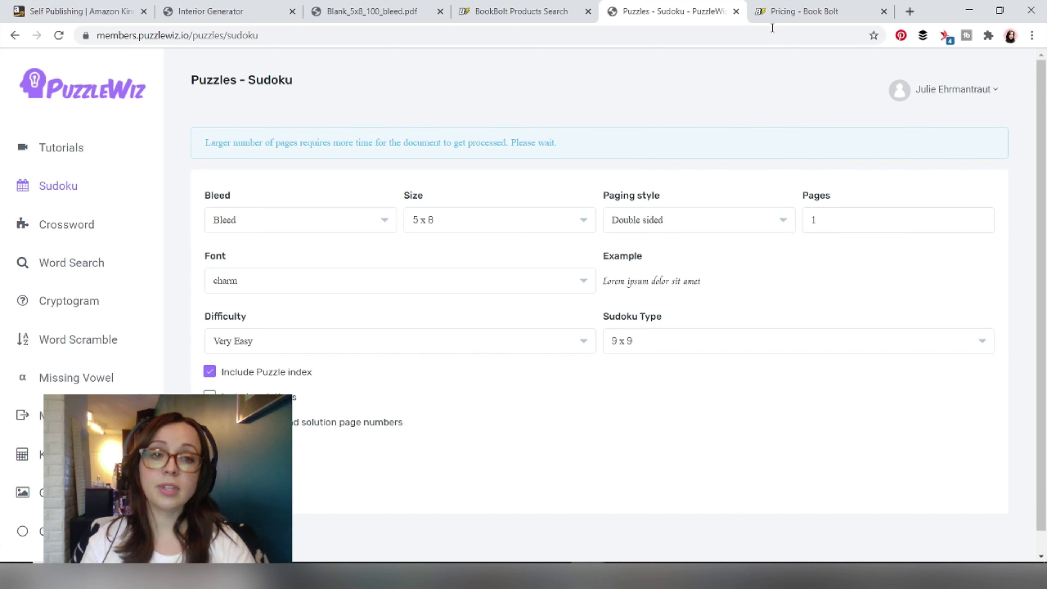
# Return to the Book Bolt pricing page and look over the subscription plans again.
pyautogui.click(785, 12)
pyautogui.scroll(-3, 878, 146)
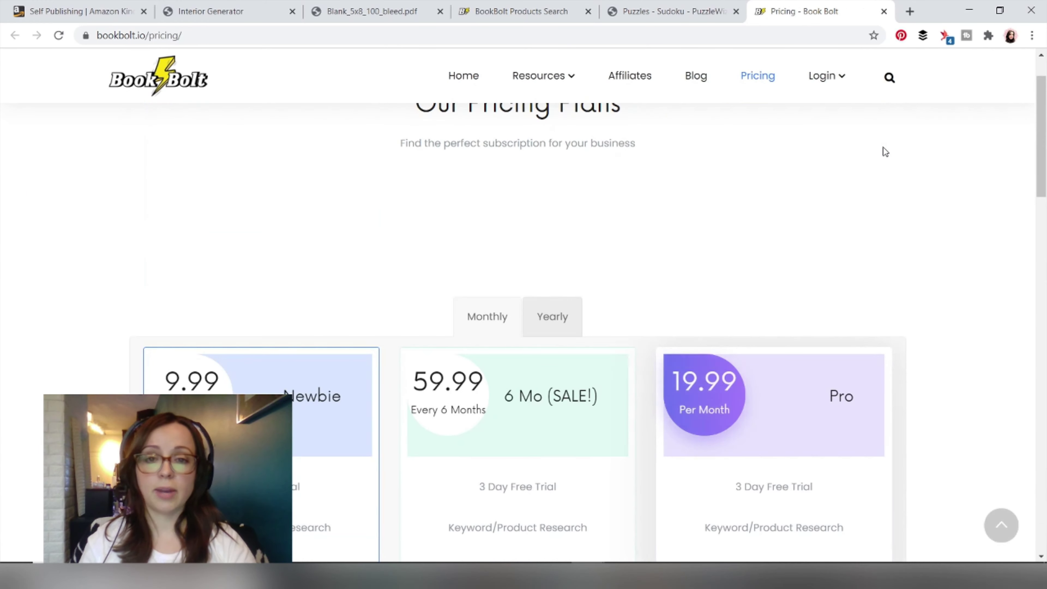
pyautogui.scroll(3, 894, 145)
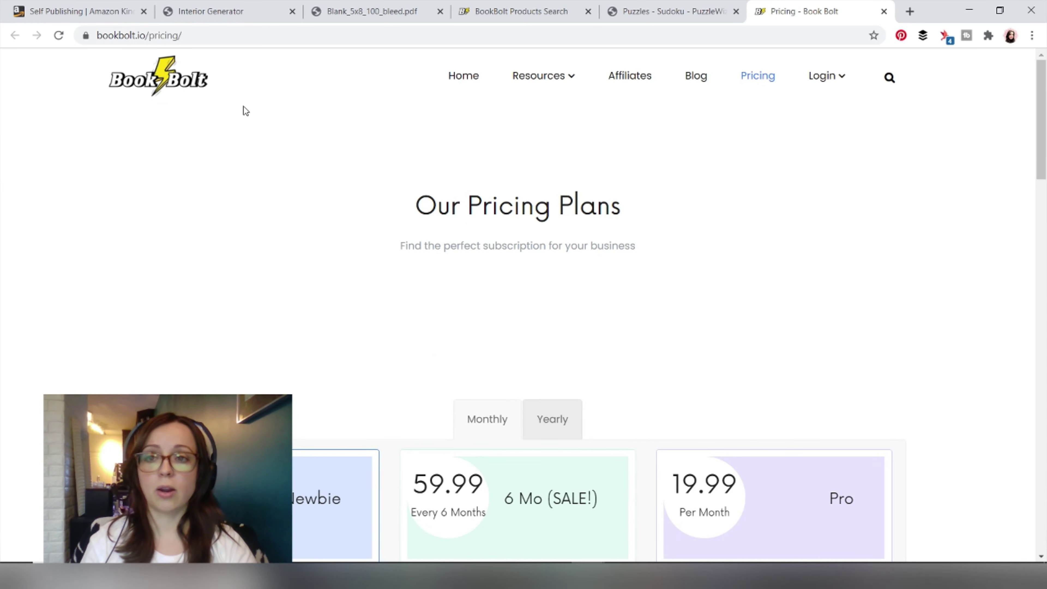